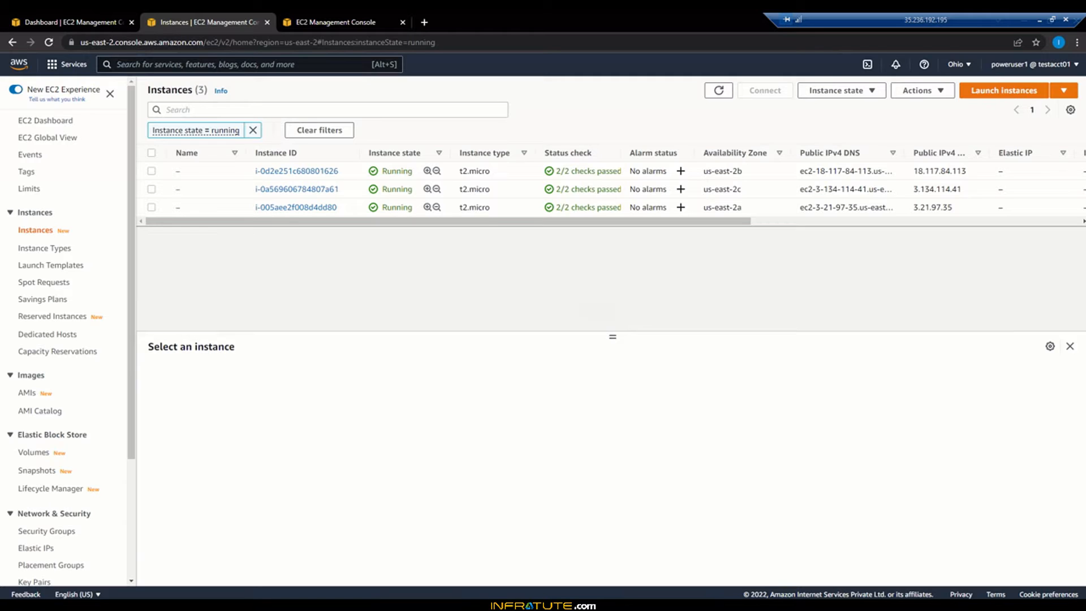
Step: Start creating a new Network Load Balancer from the load balancers page
left_click(337, 24)
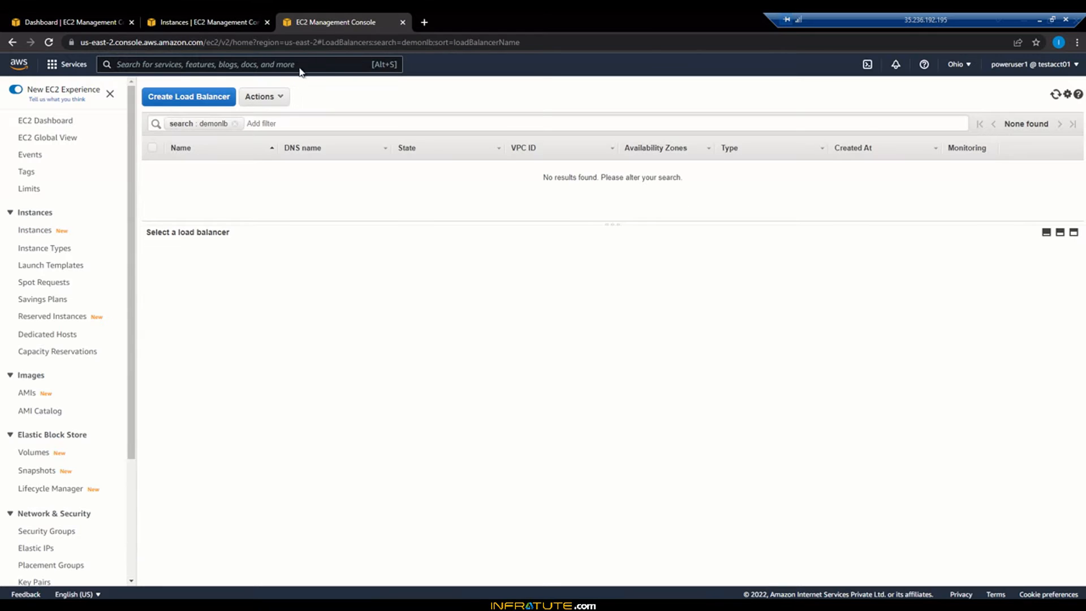
left_click(171, 101)
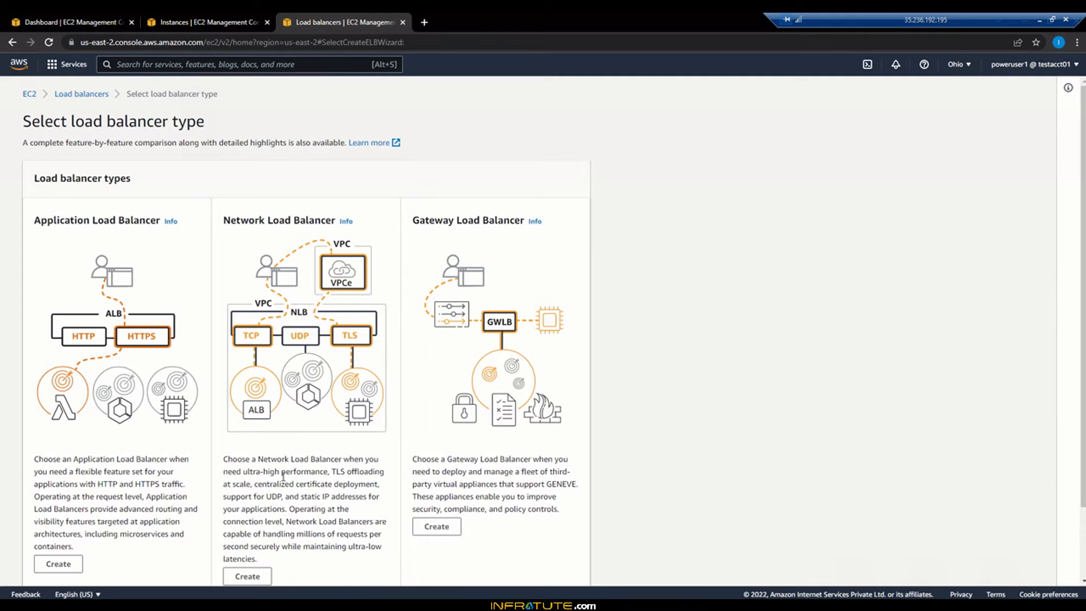
left_click_drag(243, 472, 325, 472)
left_click(325, 471)
scroll(325, 472, "down", 1)
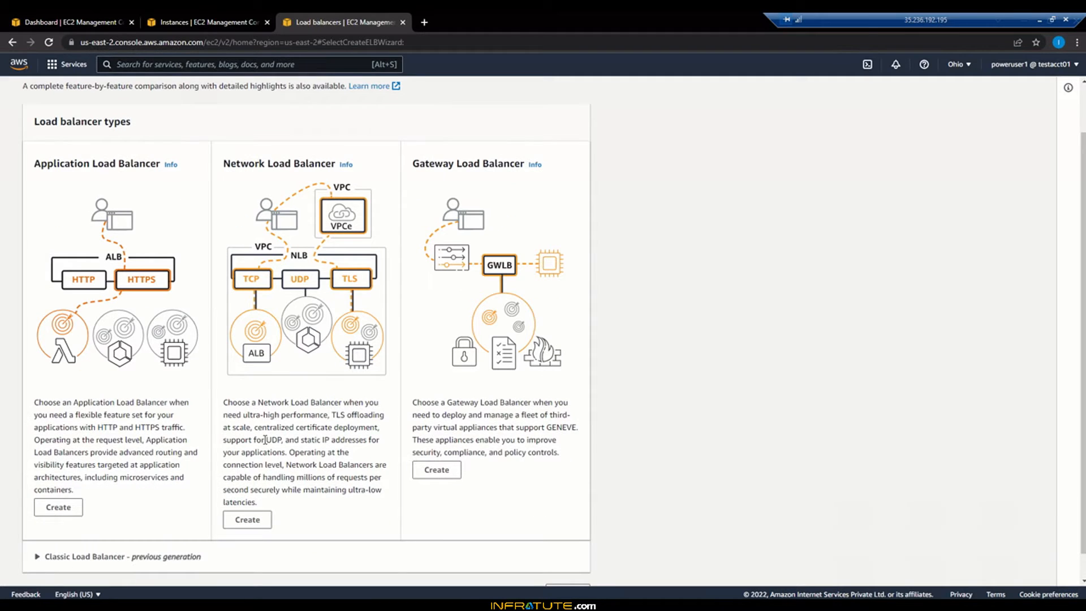
left_click(249, 520)
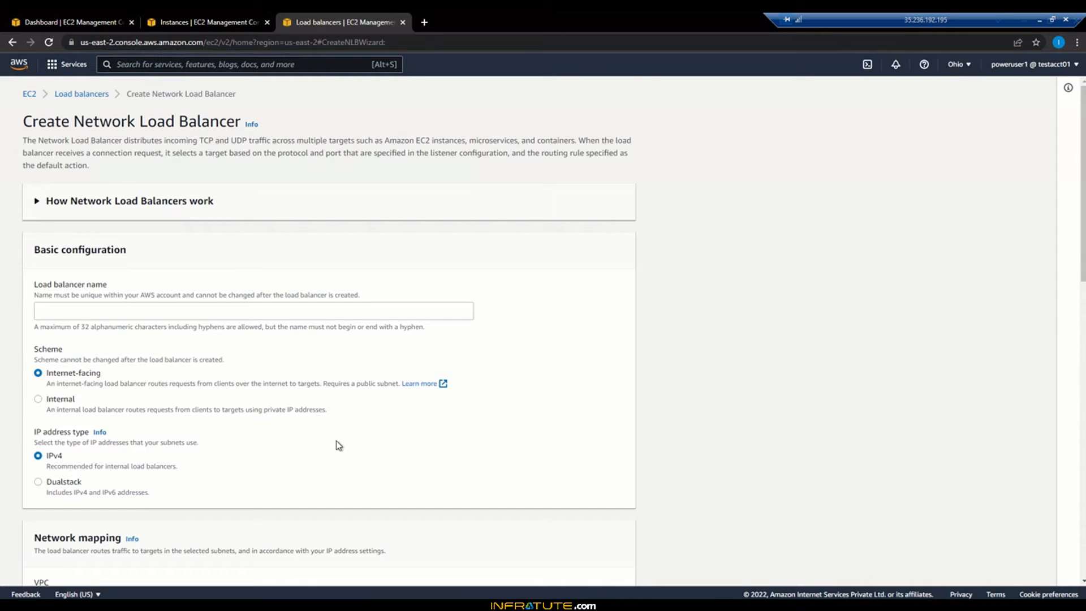
Step: Name the load balancer NetwrokELB in the basic configuration
scroll(337, 445, "down", 3)
left_click(187, 142)
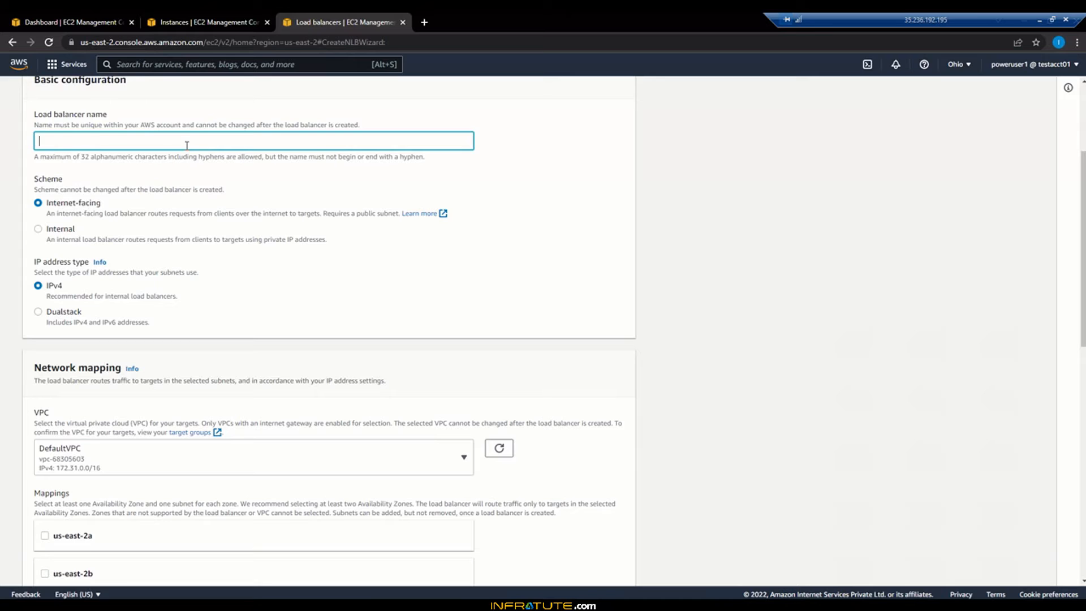
type("Netwrok")
key("BackSpace")
key("BackSpace")
key("BackSpace")
type("rokELB")
Step: Enable the us-east-2a, us-east-2b and us-east-2c mappings and check the IPv4 address options for us-east-2a
scroll(314, 340, "down", 2)
scroll(315, 339, "down", 1)
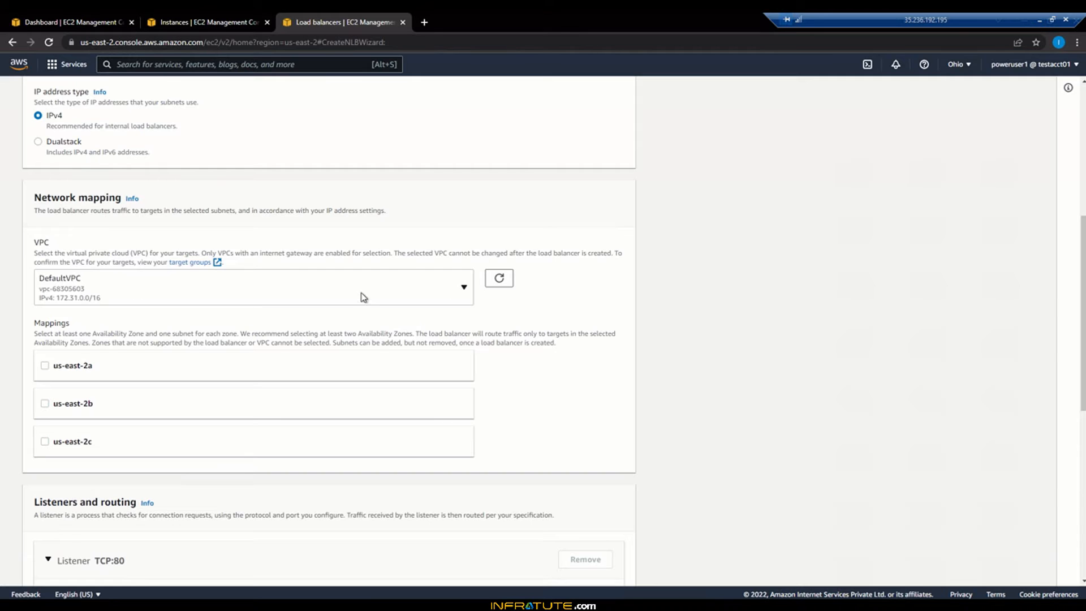
left_click(45, 365)
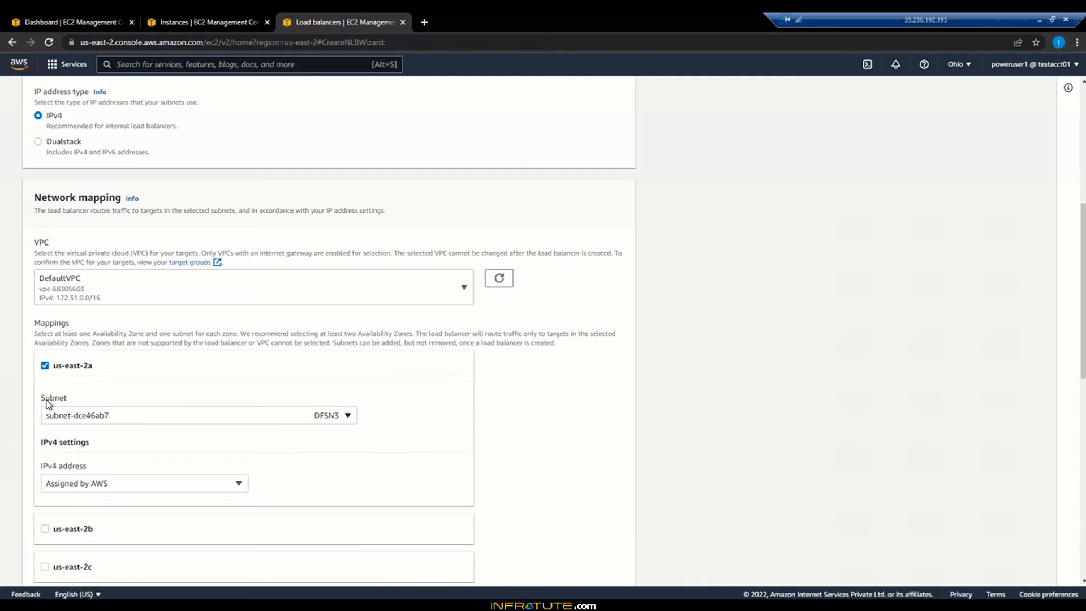
scroll(421, 455, "down", 3)
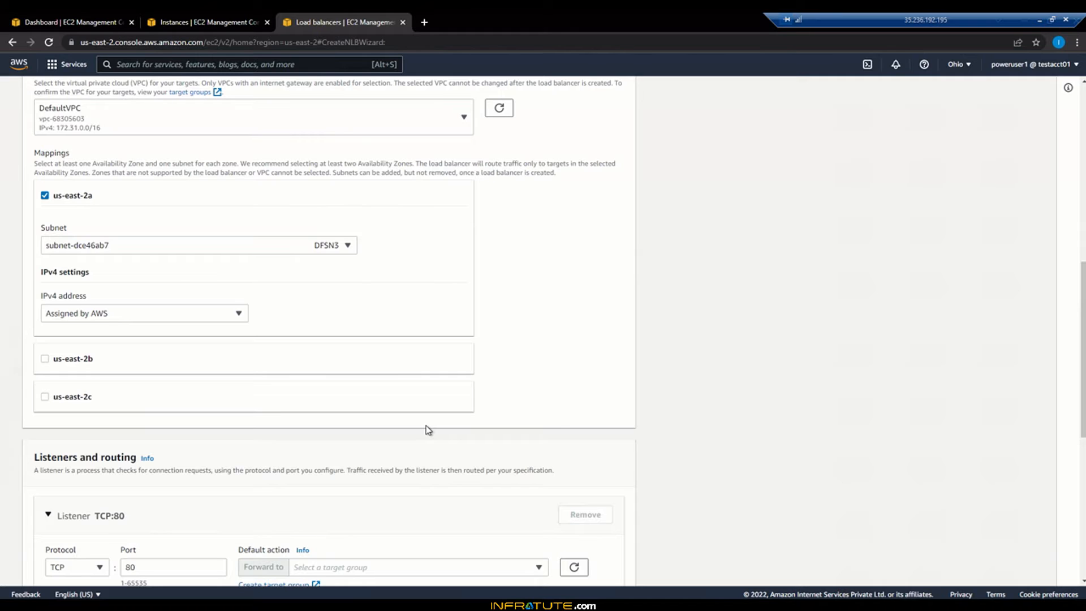
left_click(45, 360)
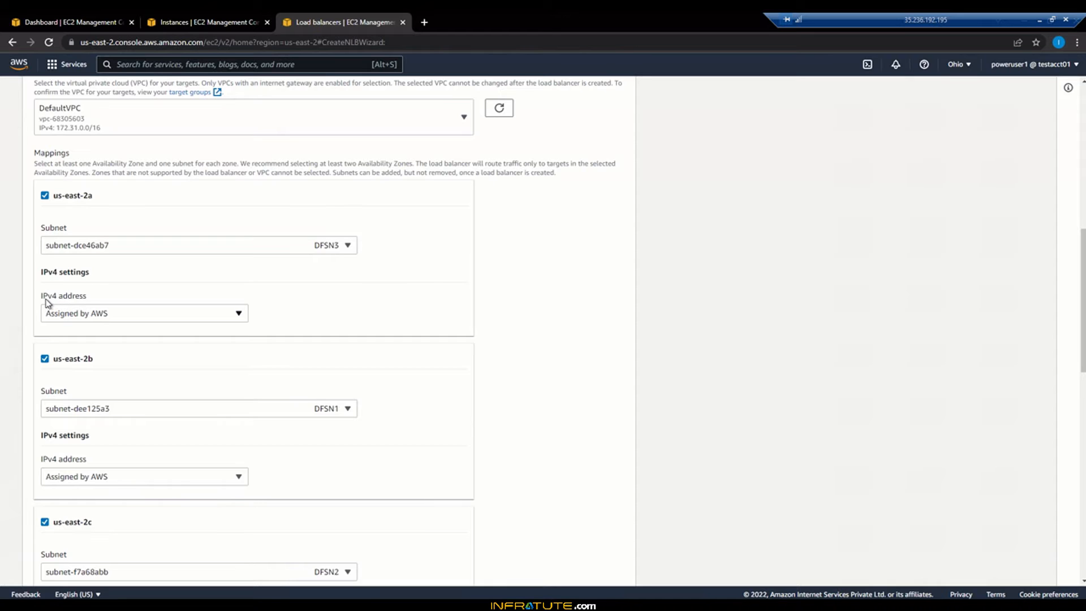
left_click(111, 314)
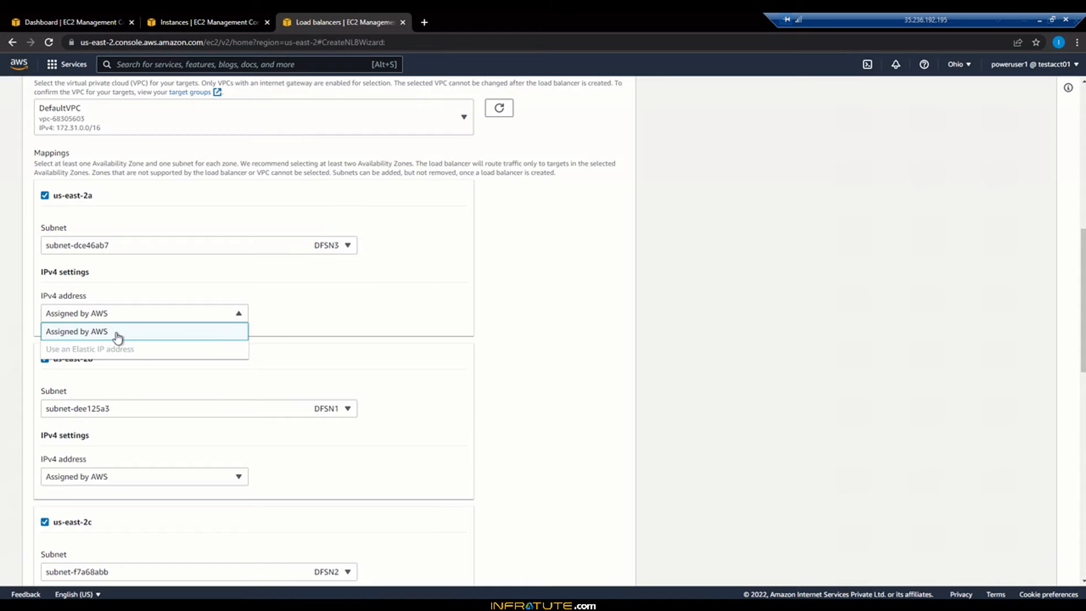
left_click(540, 328)
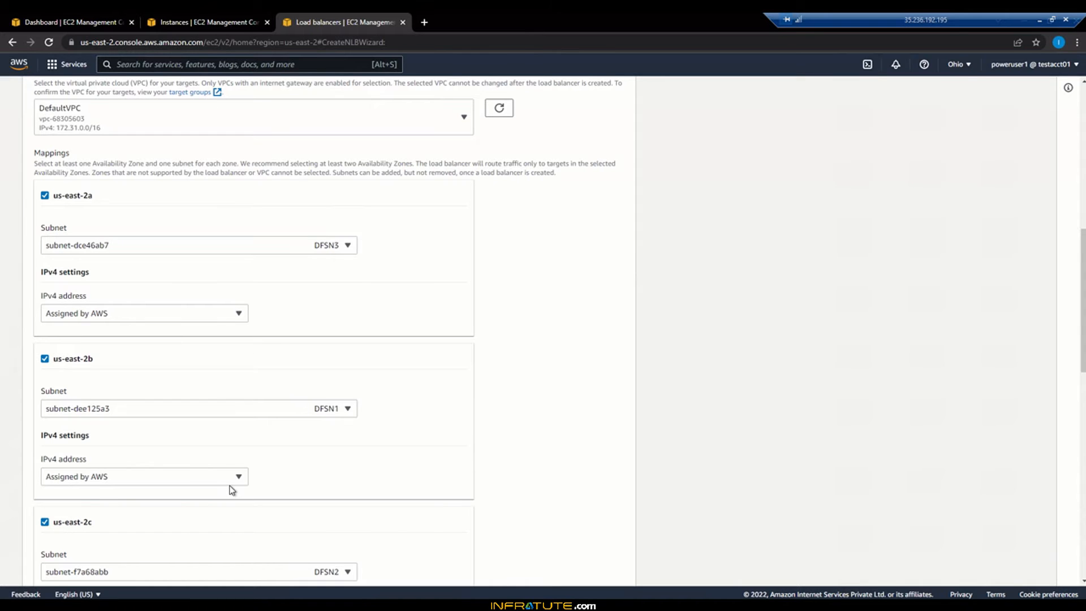
Step: Review the TCP:80 listener's protocol options and the target groups available for its default action
scroll(232, 487, "down", 2)
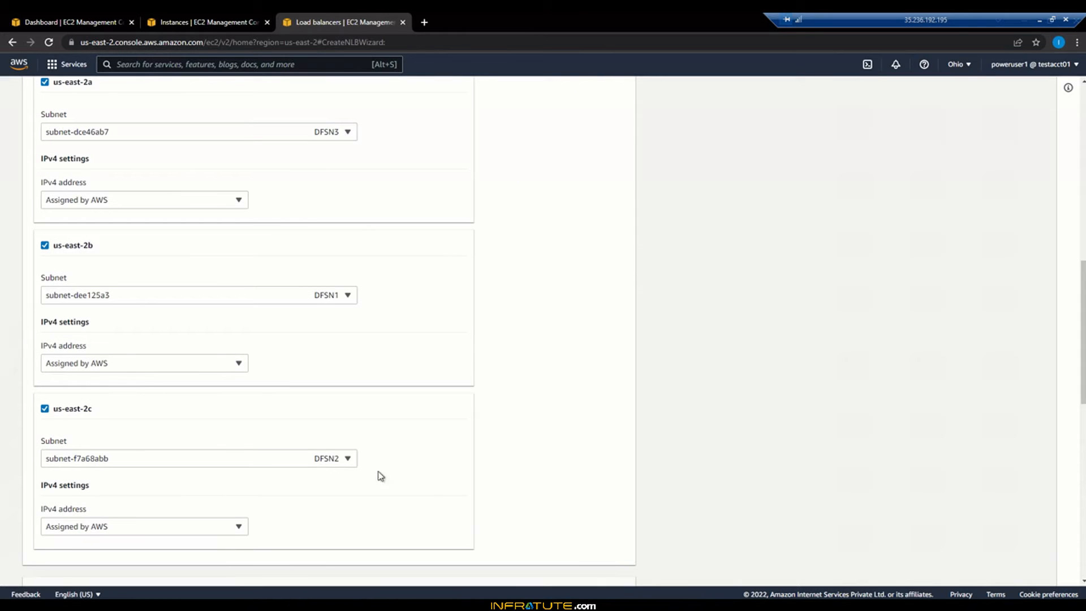
scroll(407, 468, "down", 4)
scroll(399, 470, "down", 2)
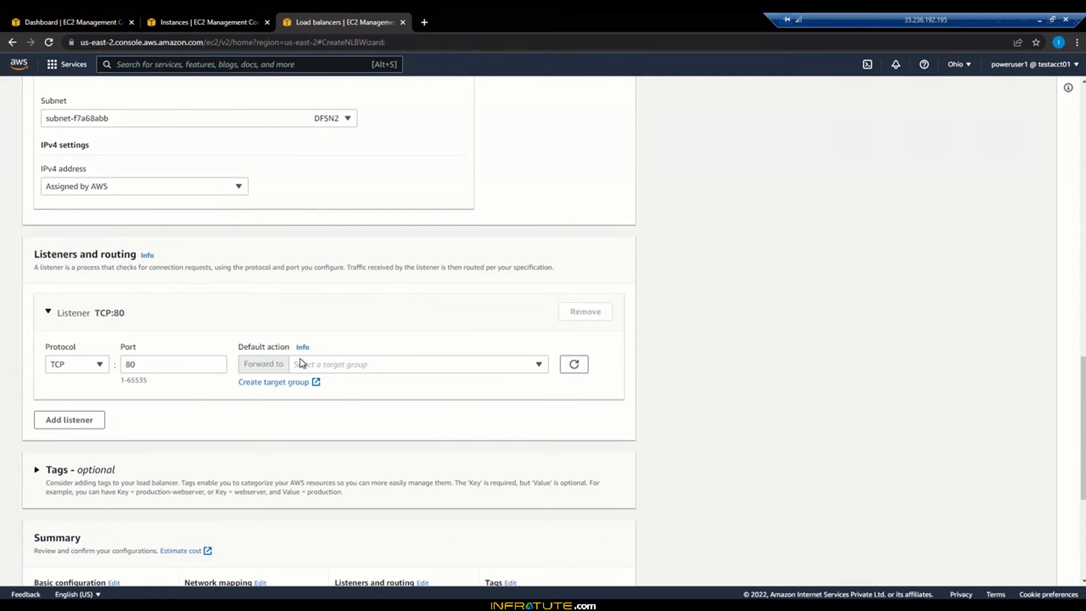
left_click(100, 367)
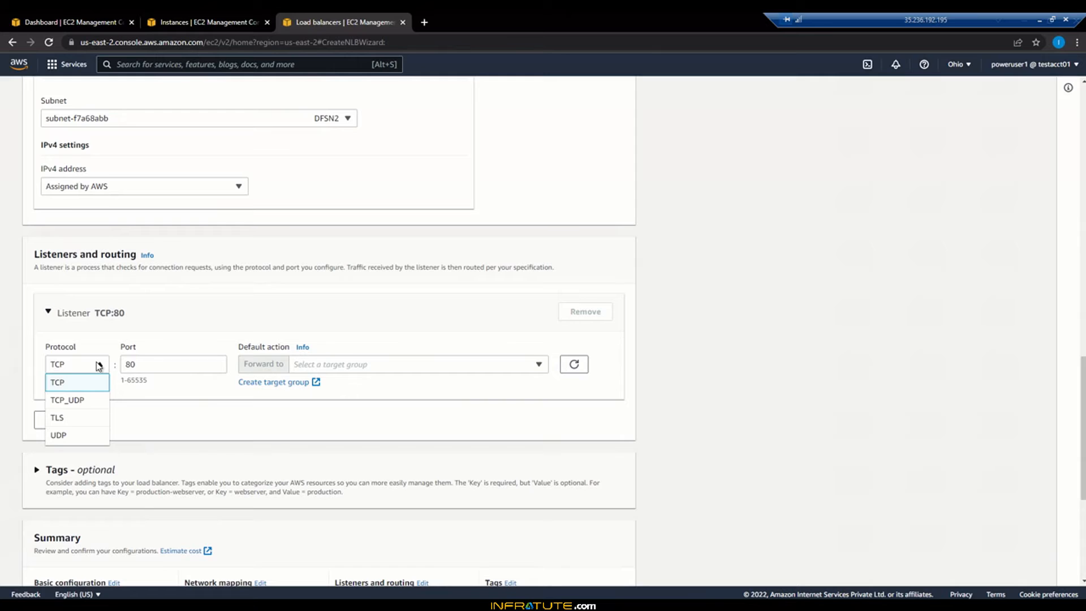
left_click(99, 367)
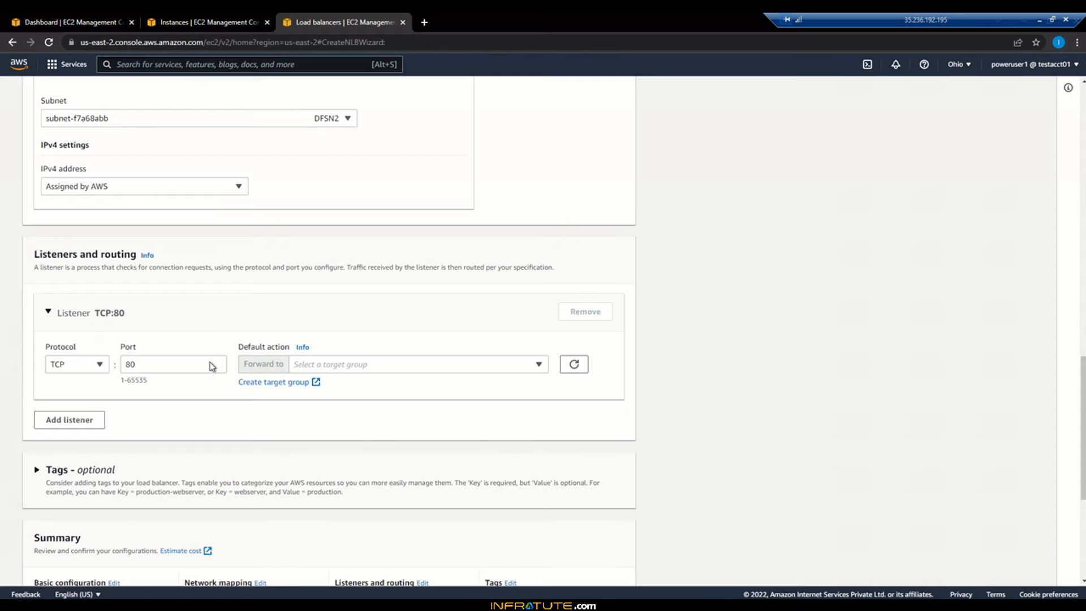
left_click(362, 367)
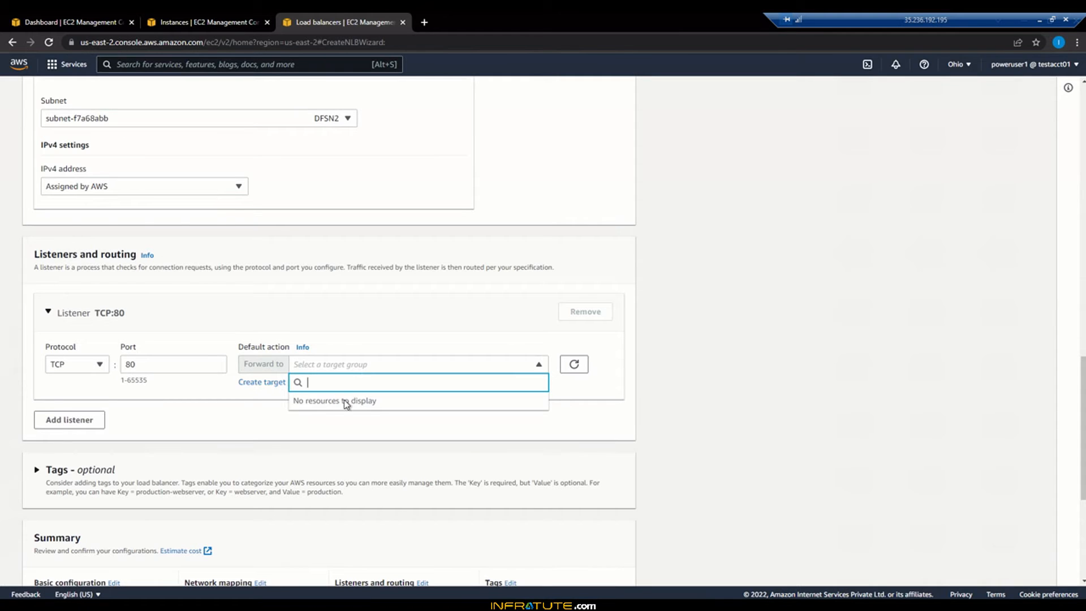
left_click(635, 403)
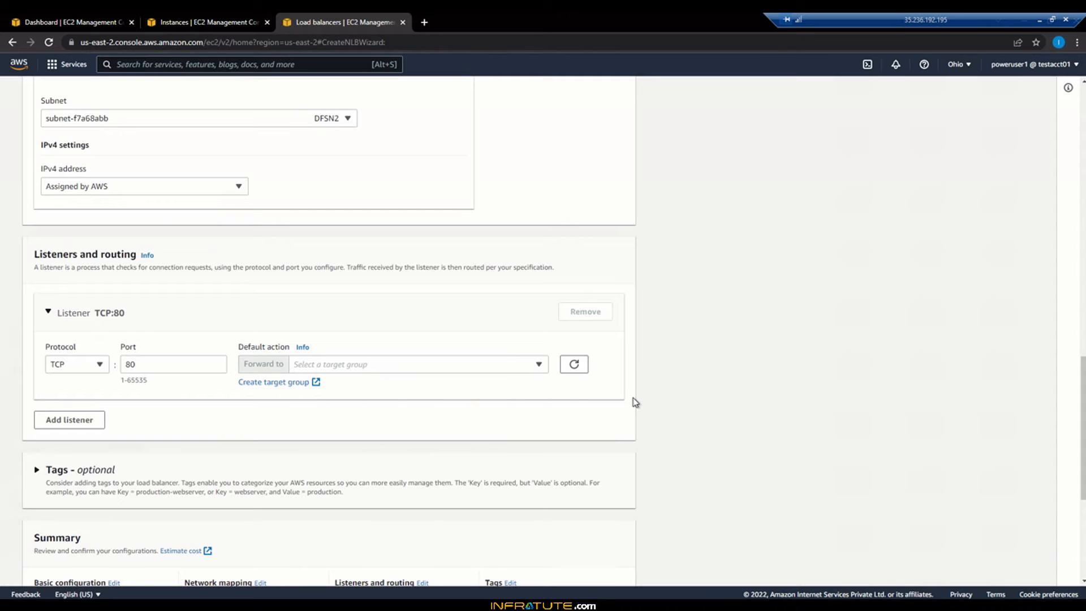
Step: Start creating a target group for the listener and name it Tg1
left_click(315, 382)
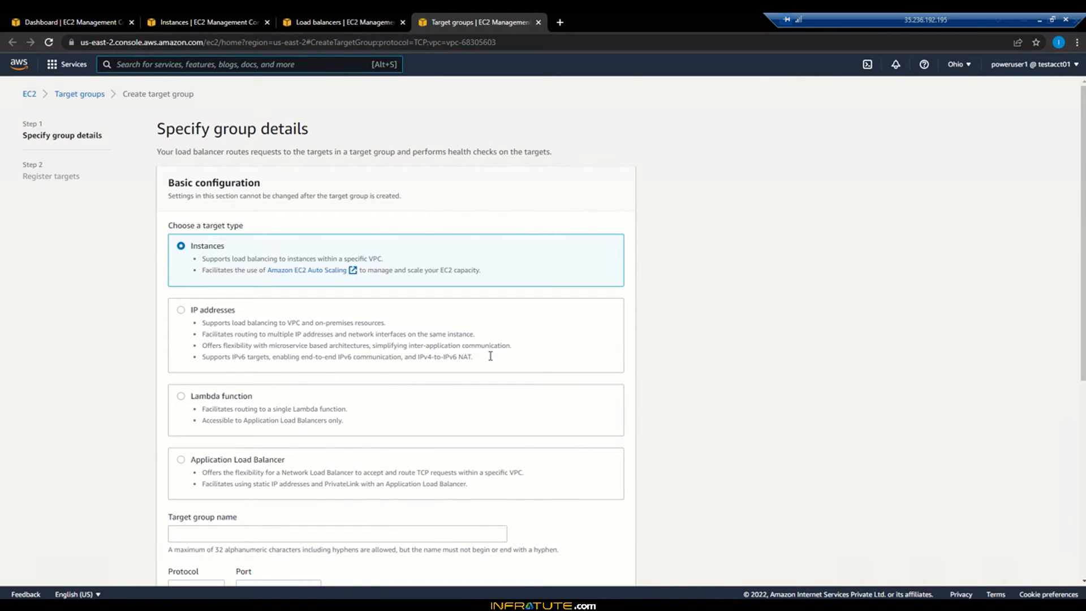
scroll(490, 289, "down", 4)
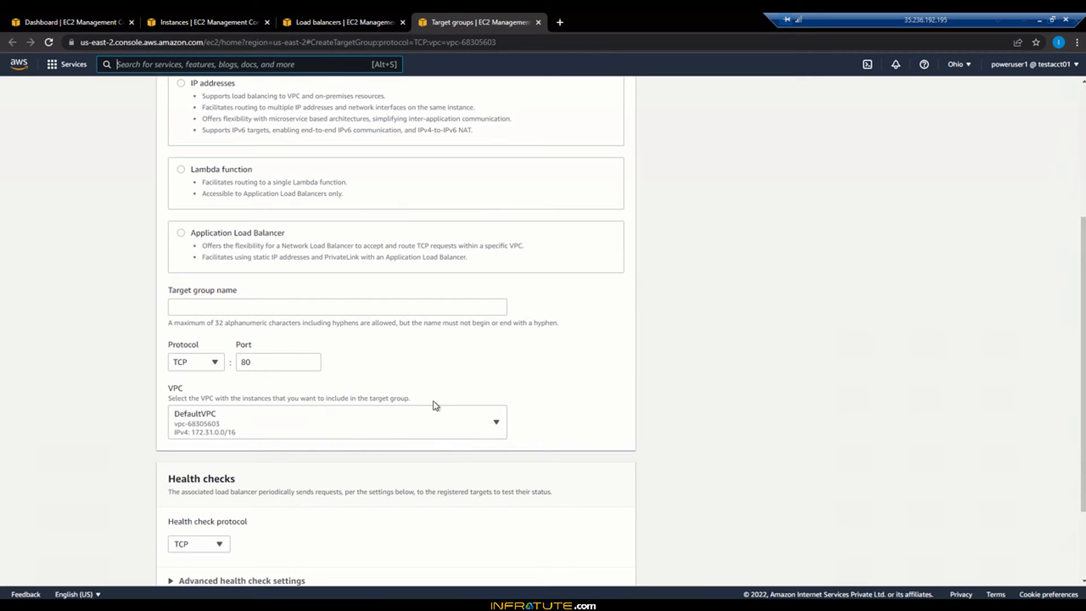
left_click(299, 308)
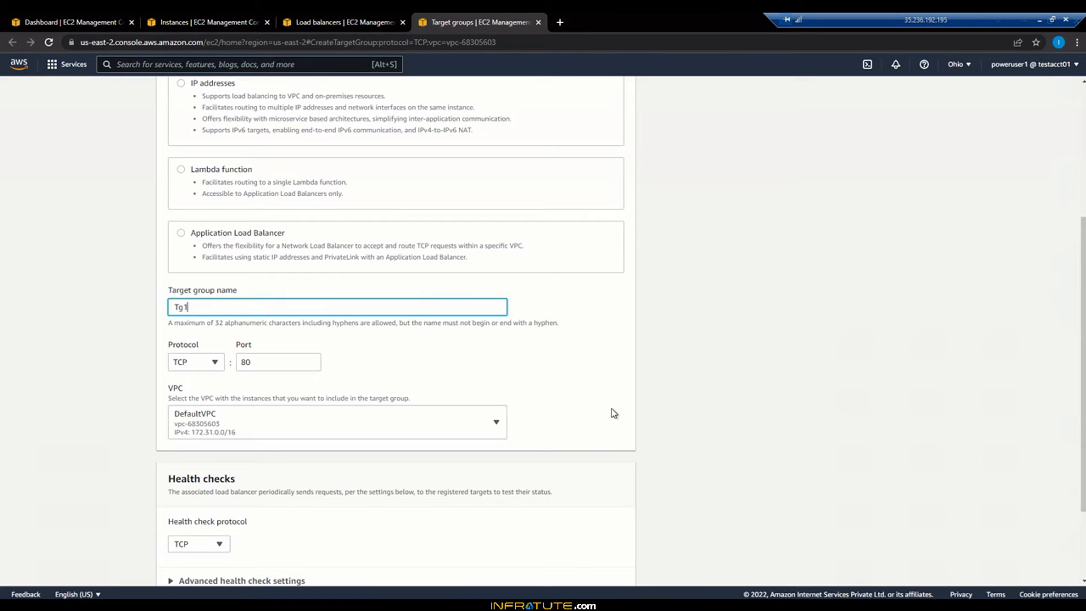
Step: Set the target group's health check interval to 10 seconds, keep health checks on the traffic port, and continue to target registration
scroll(509, 394, "down", 2)
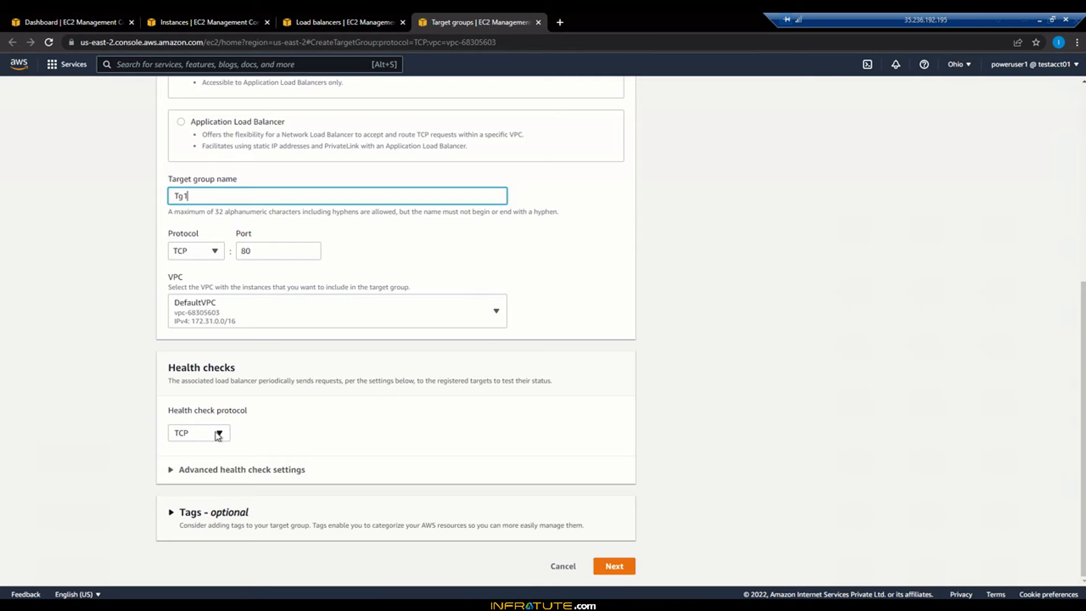
left_click(214, 472)
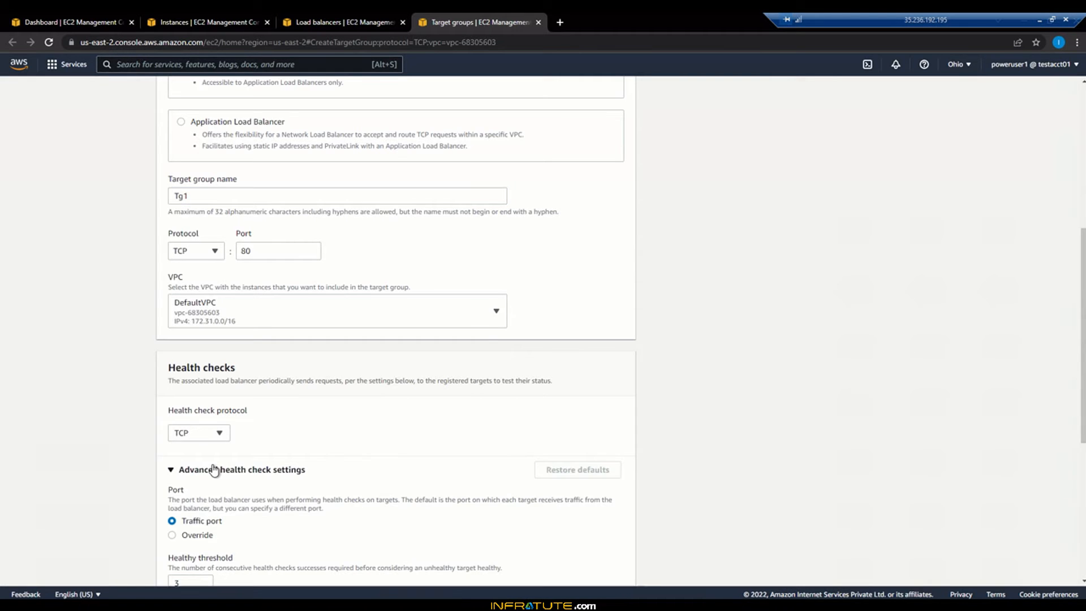
scroll(213, 480, "down", 3)
scroll(215, 479, "down", 2)
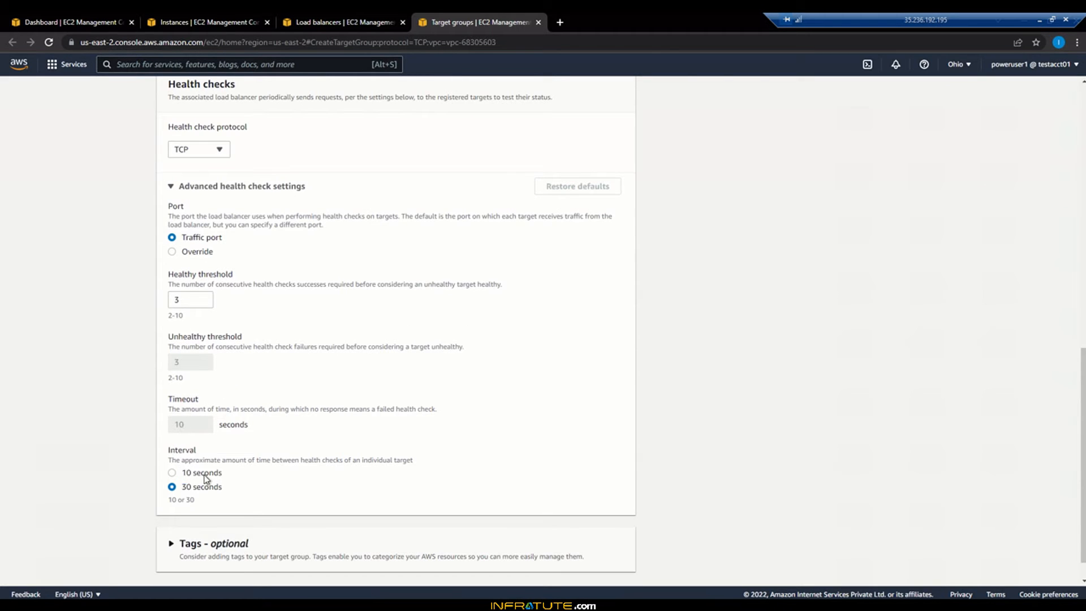
left_click(172, 475)
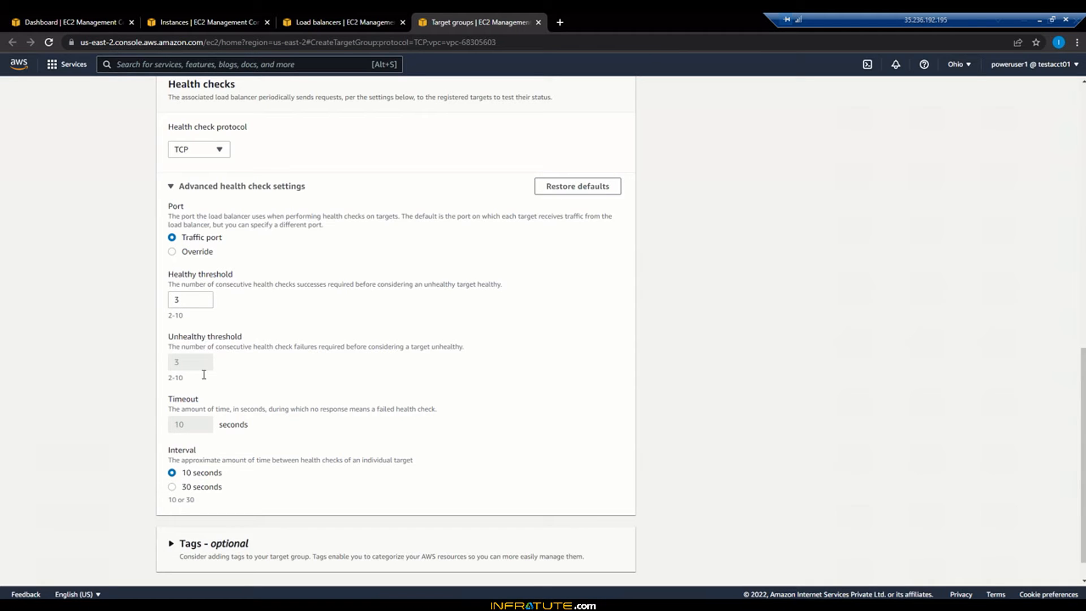
left_click(198, 251)
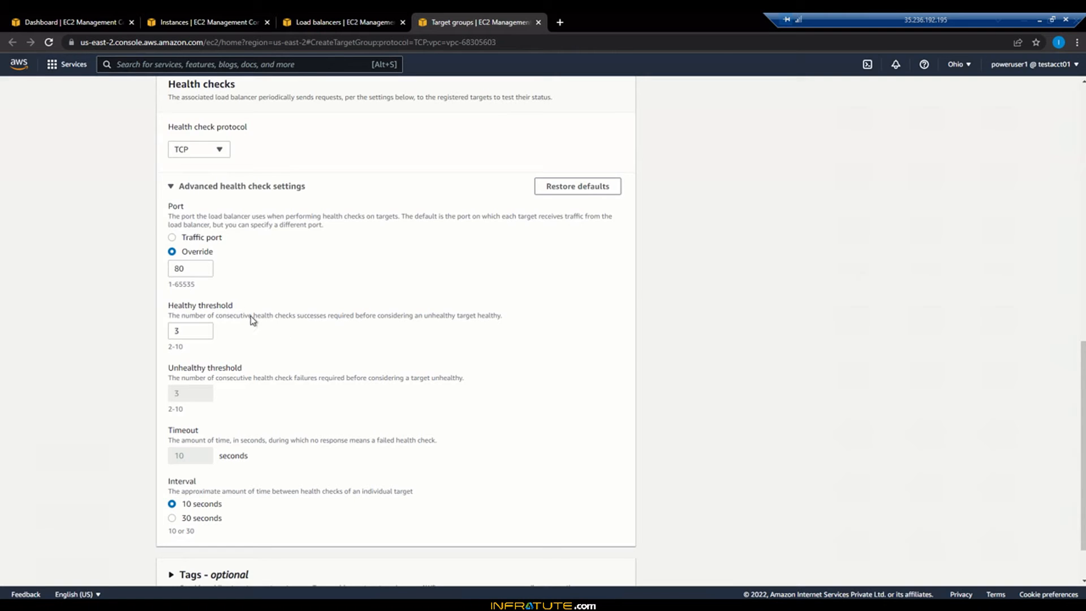
left_click(189, 240)
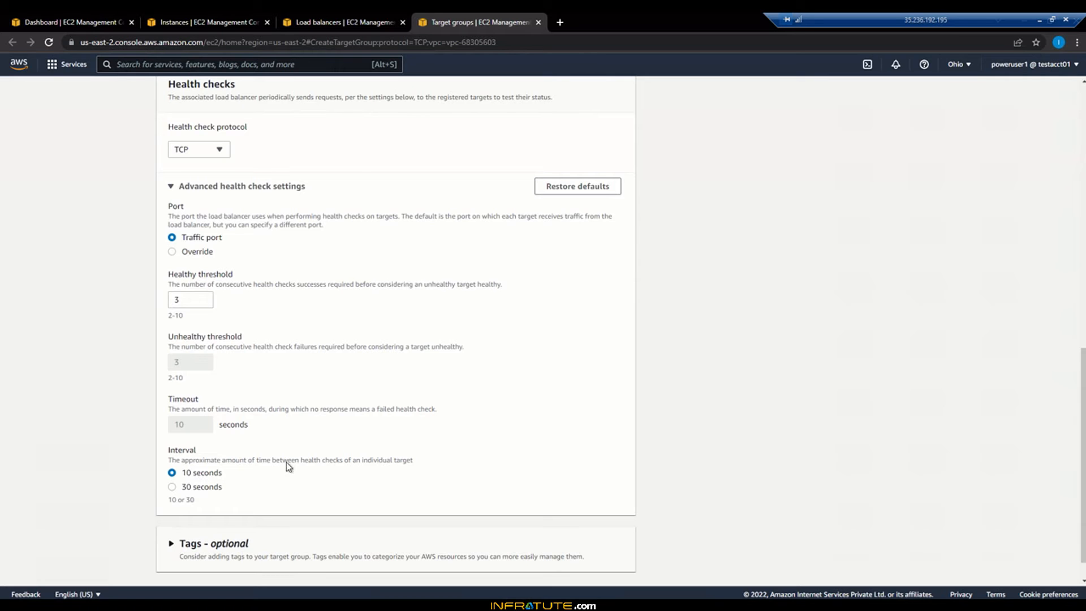
scroll(315, 460, "down", 1)
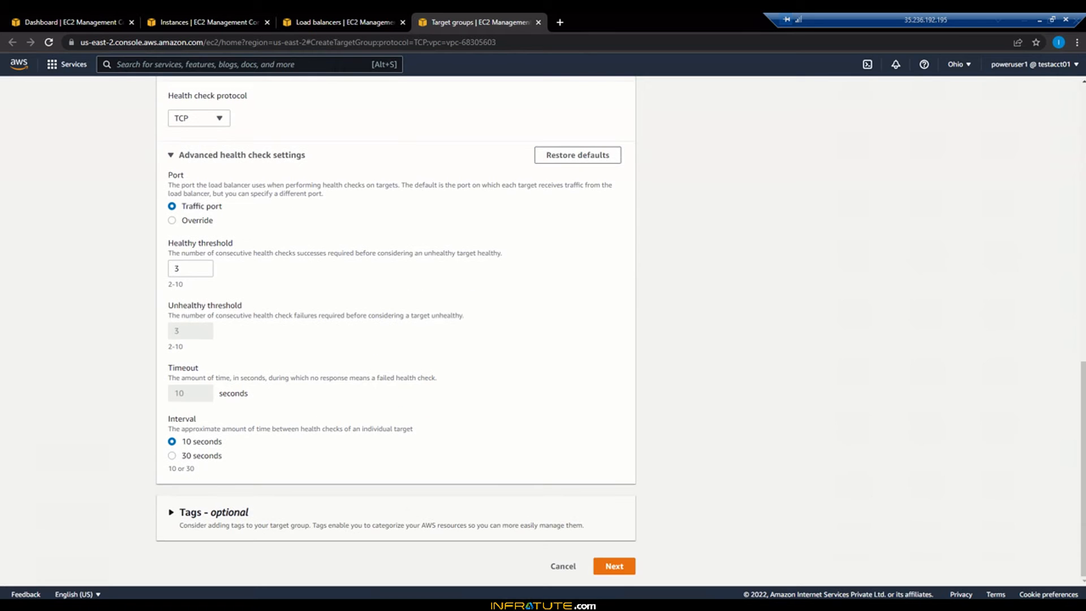
left_click(615, 570)
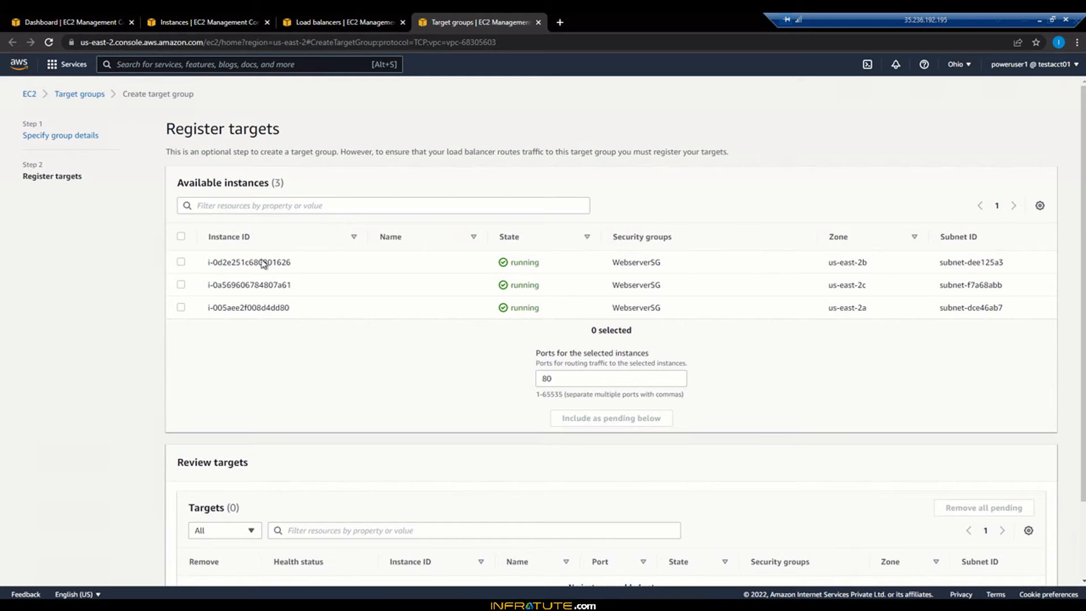
Step: Add all three running instances as pending targets on port 80 and create the target group
left_click(181, 236)
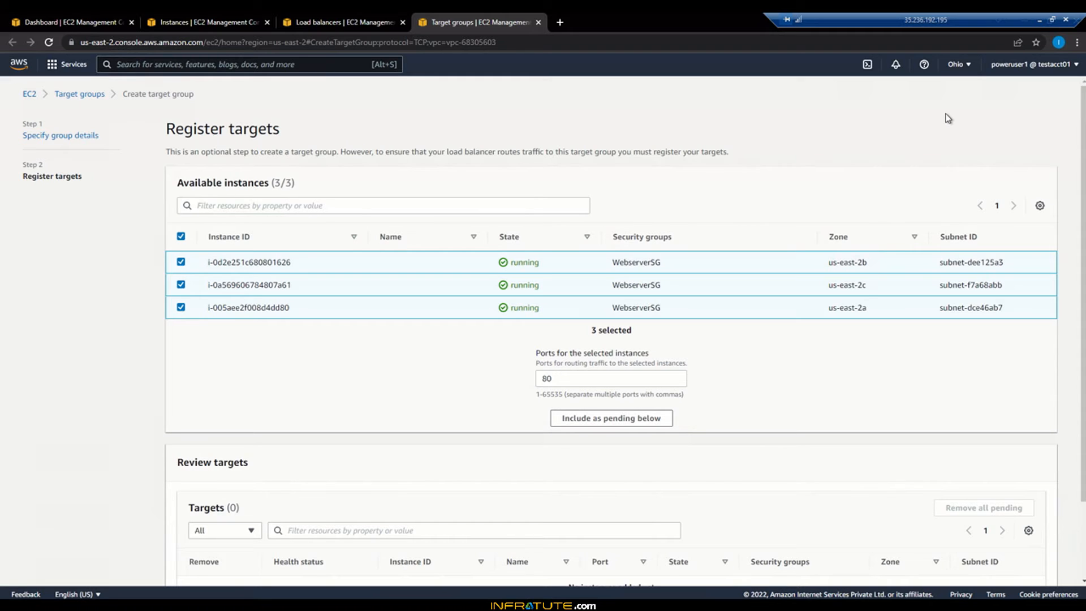
scroll(800, 379, "down", 2)
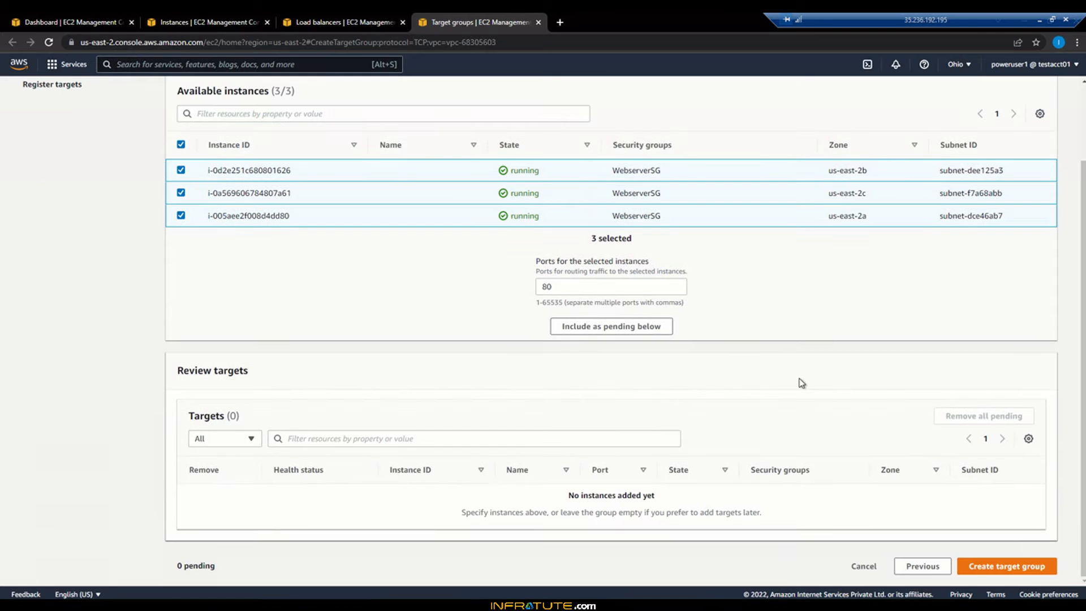
left_click(605, 332)
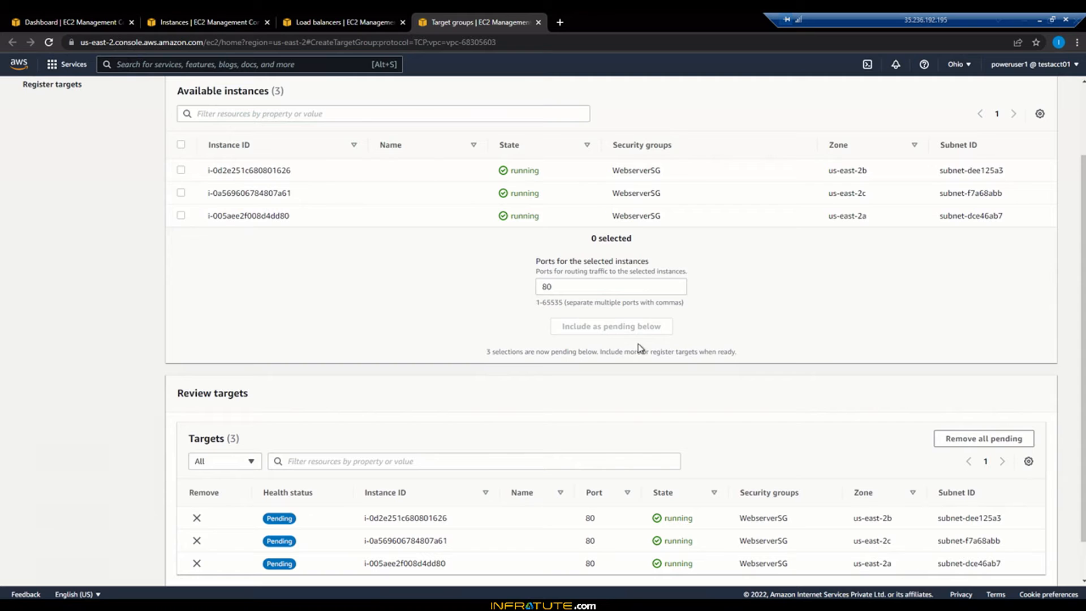
scroll(632, 358, "down", 1)
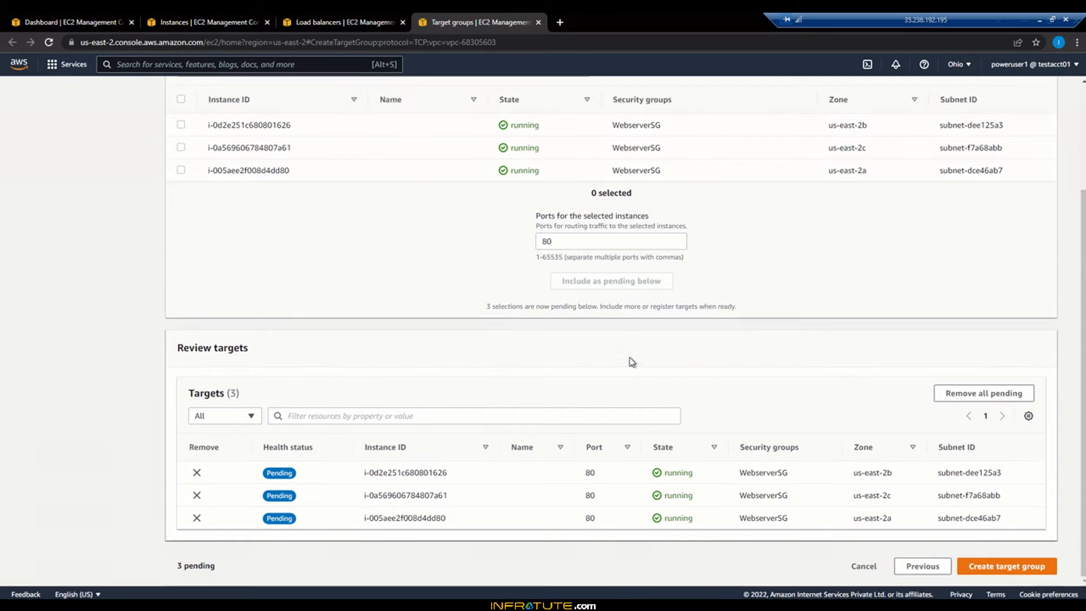
left_click(1005, 570)
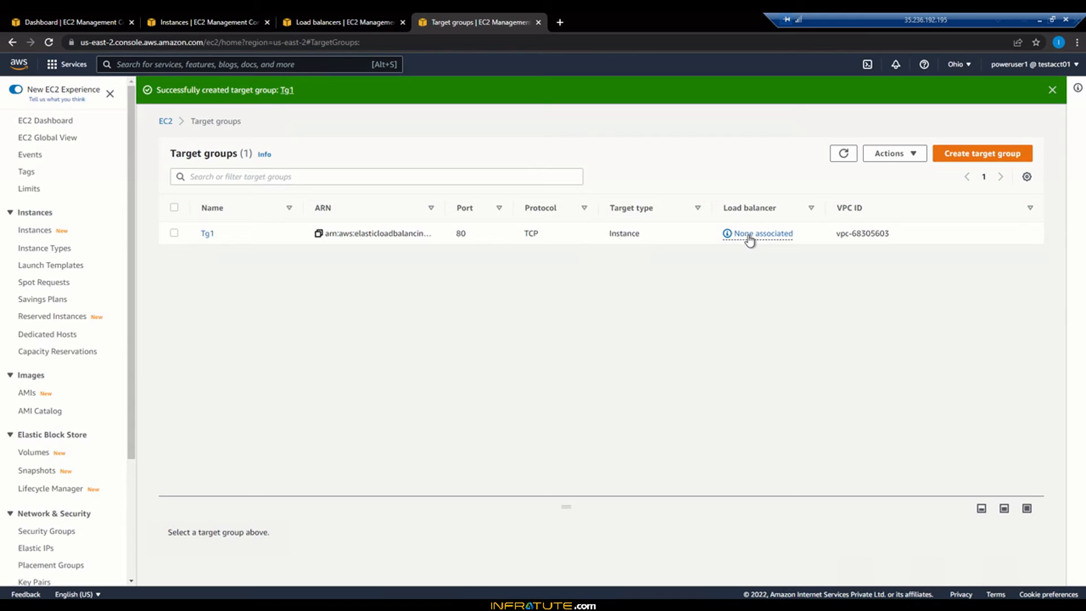
Step: Return to the load balancer setup, refresh the available target groups and forward the TCP:80 listener to Tg1
left_click(348, 28)
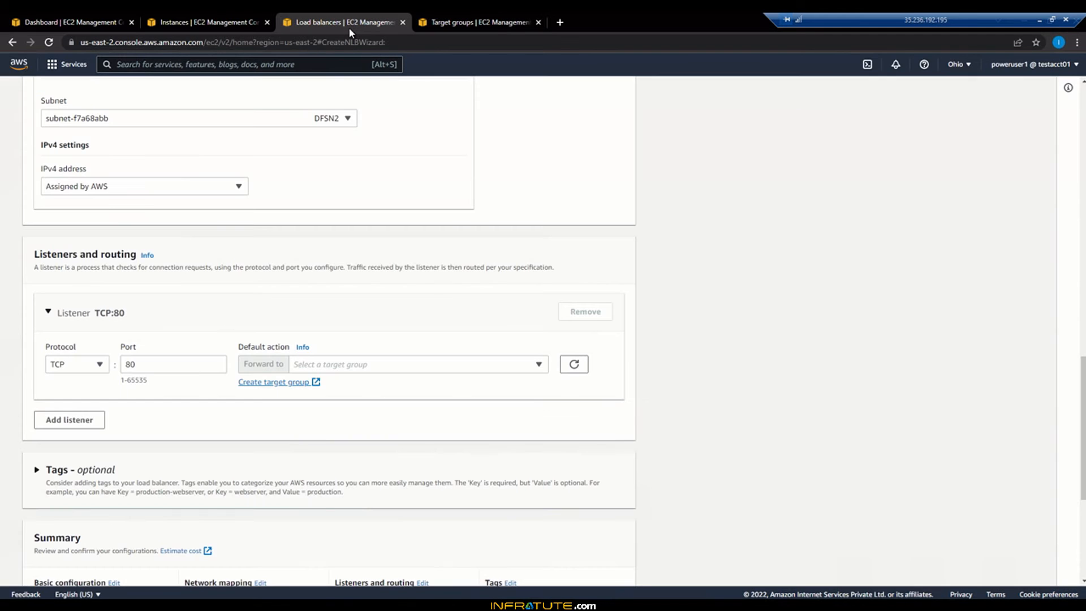
left_click(574, 364)
left_click(576, 367)
left_click(539, 368)
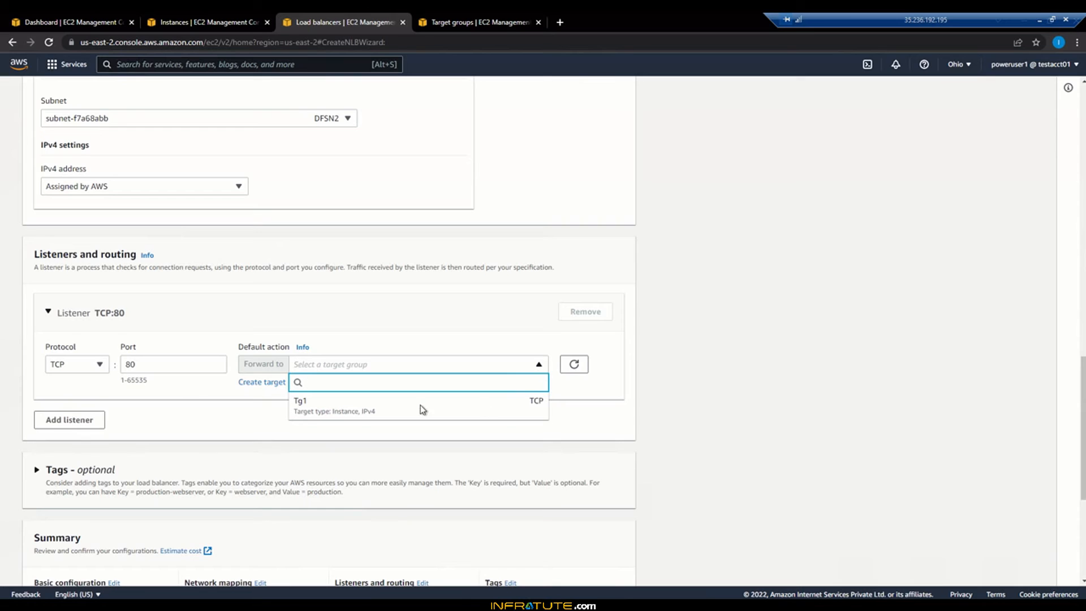
left_click(381, 410)
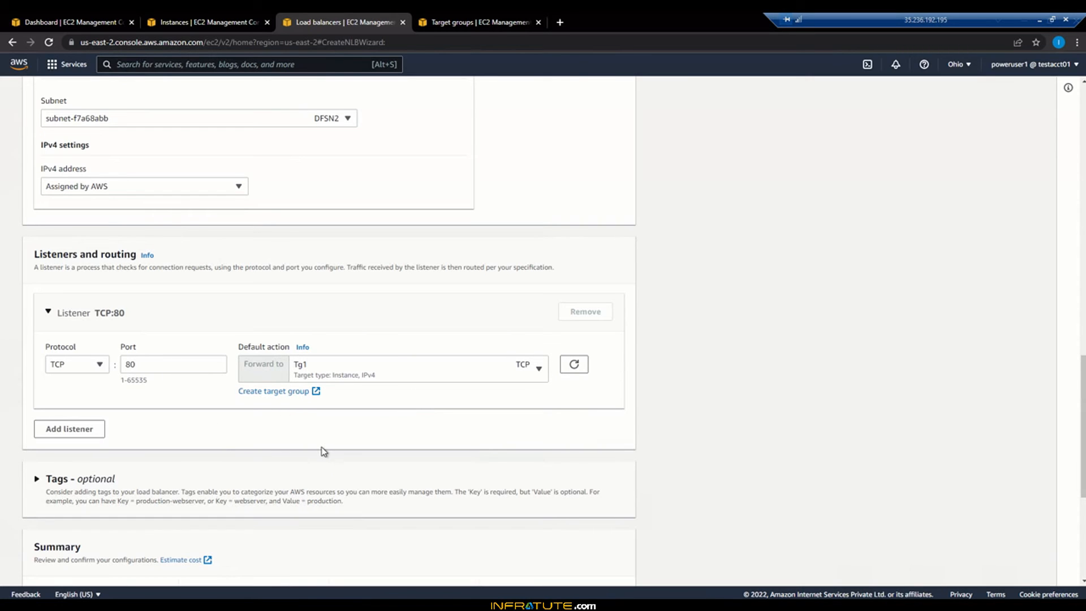
Step: Correct the spelling of the load balancer name to NetworkELB and create the load balancer
scroll(320, 451, "down", 5)
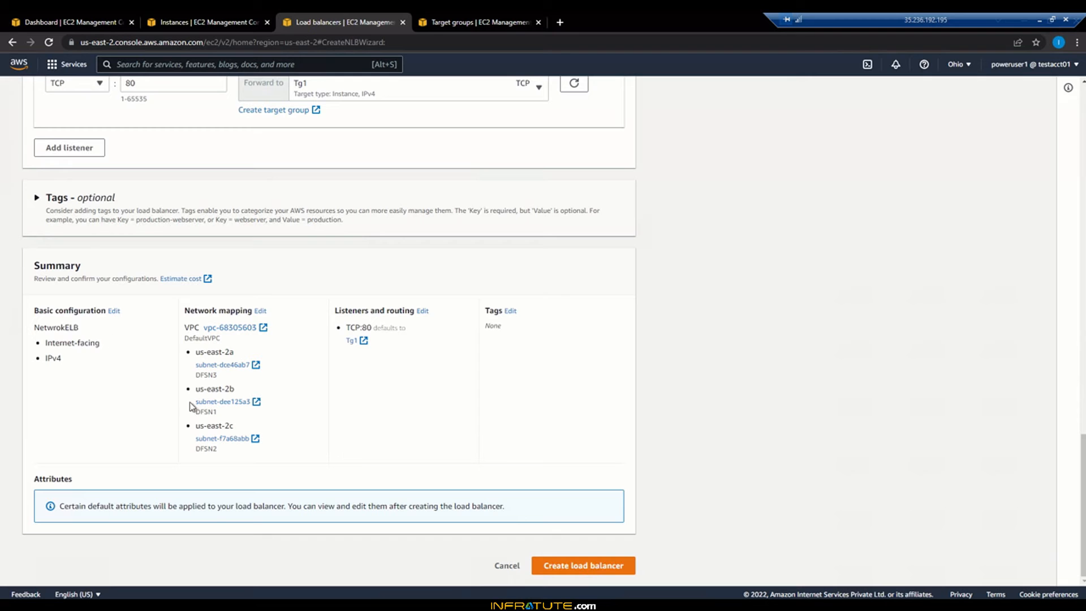
scroll(366, 447, "up", 20)
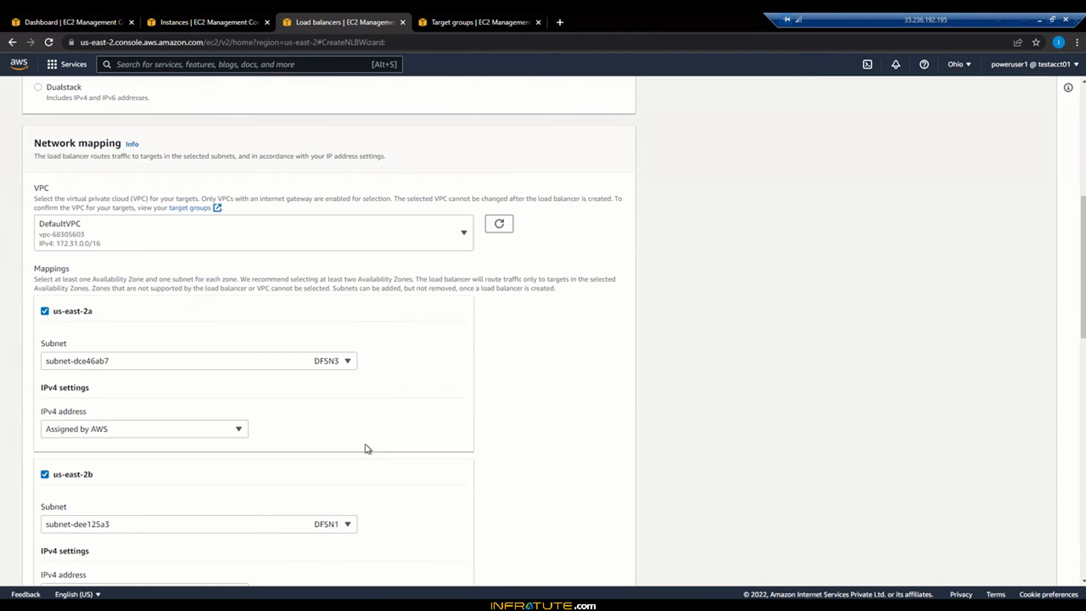
left_click(62, 312)
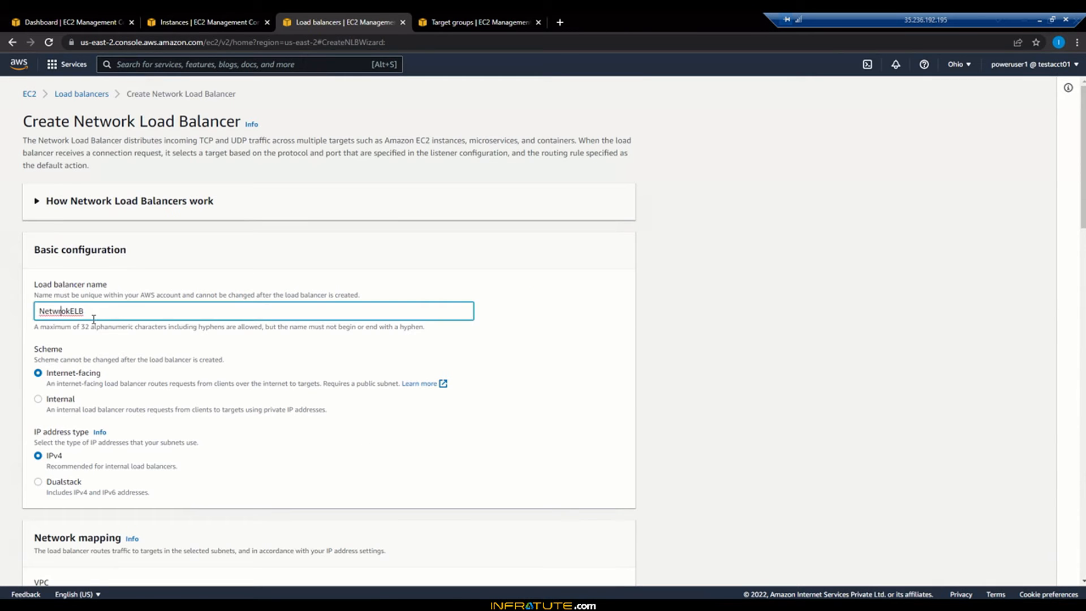
key("BackSpace")
key("Right")
type("r")
left_click(699, 314)
scroll(700, 313, "down", 20)
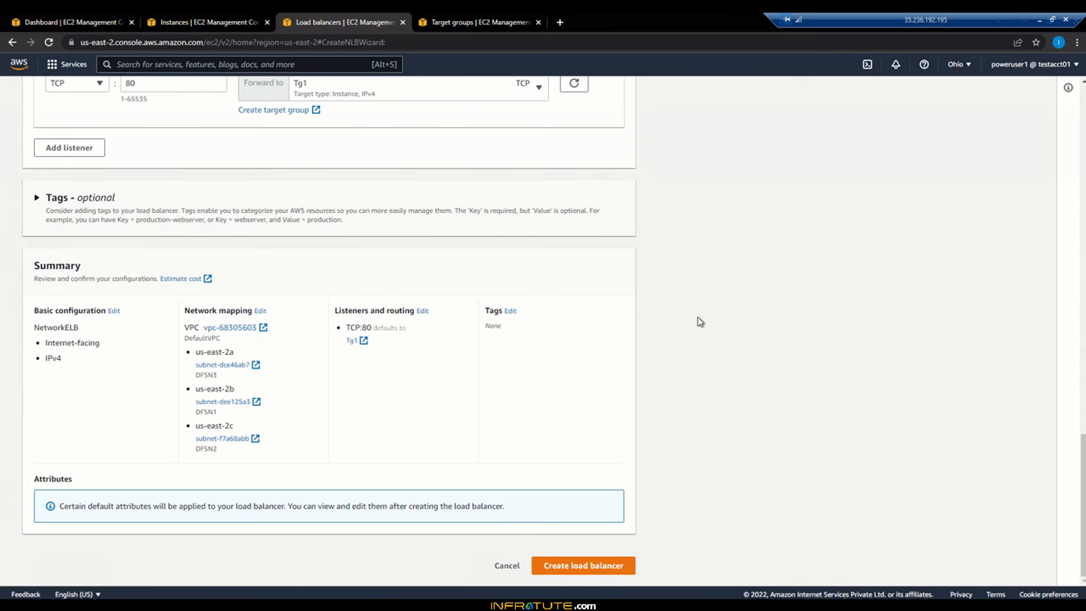
left_click(588, 566)
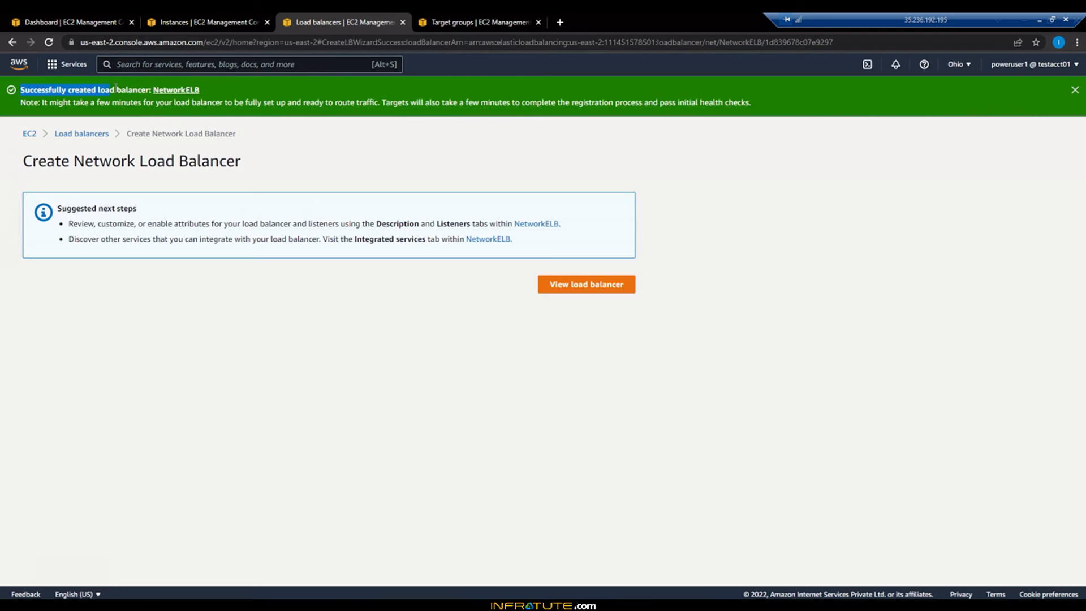
Step: View the new load balancer and check its state and its listener's default action
left_click(612, 291)
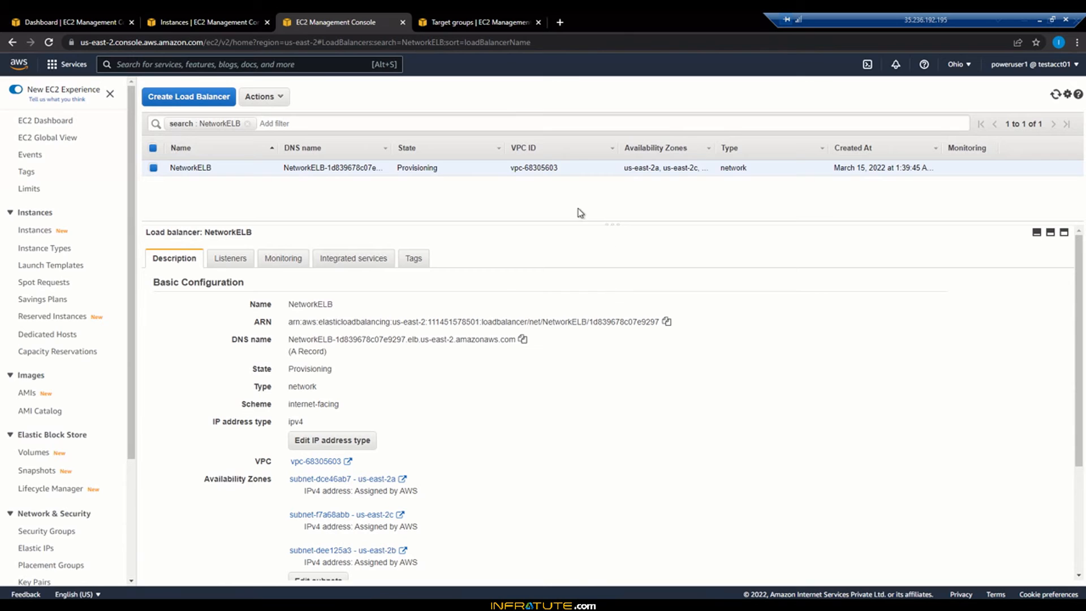
double_click(399, 169)
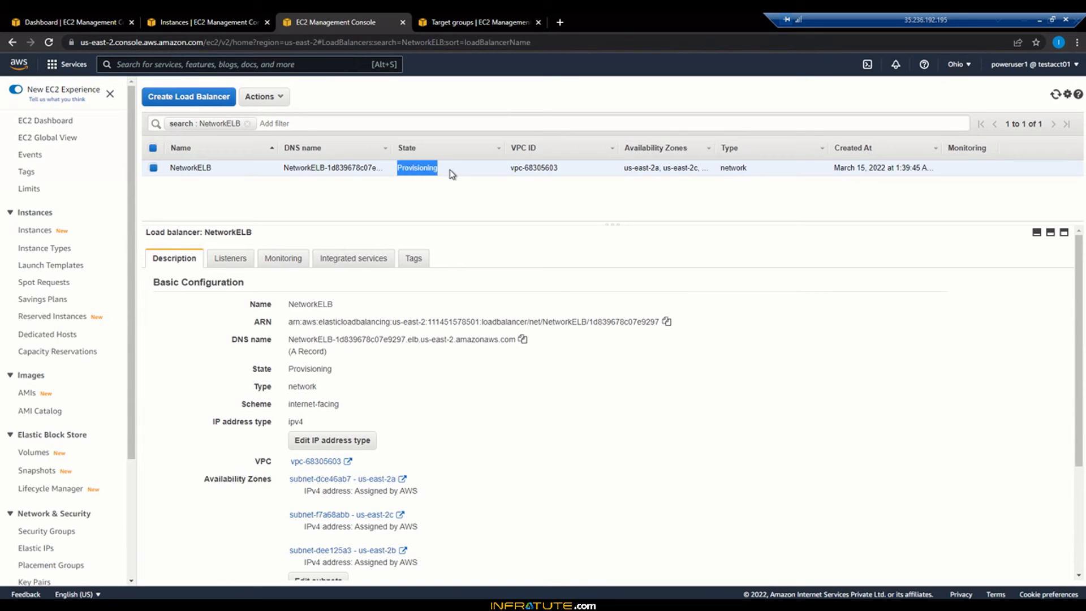
left_click(471, 195)
left_click(237, 259)
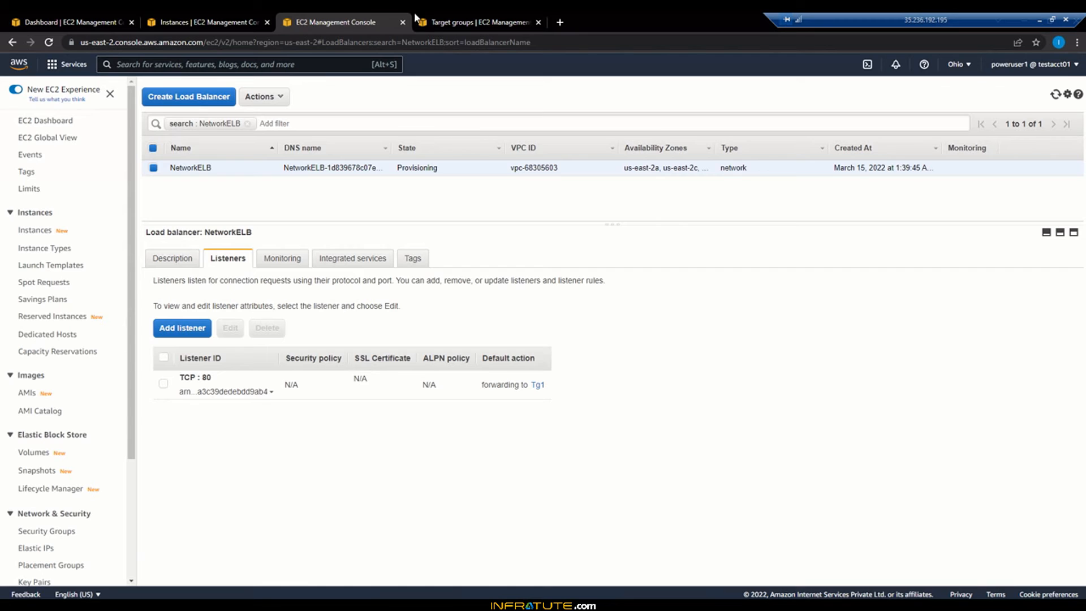
Step: Refresh the target groups and examine Tg1's associated load balancer and target details in an enlarged details pane
left_click(442, 18)
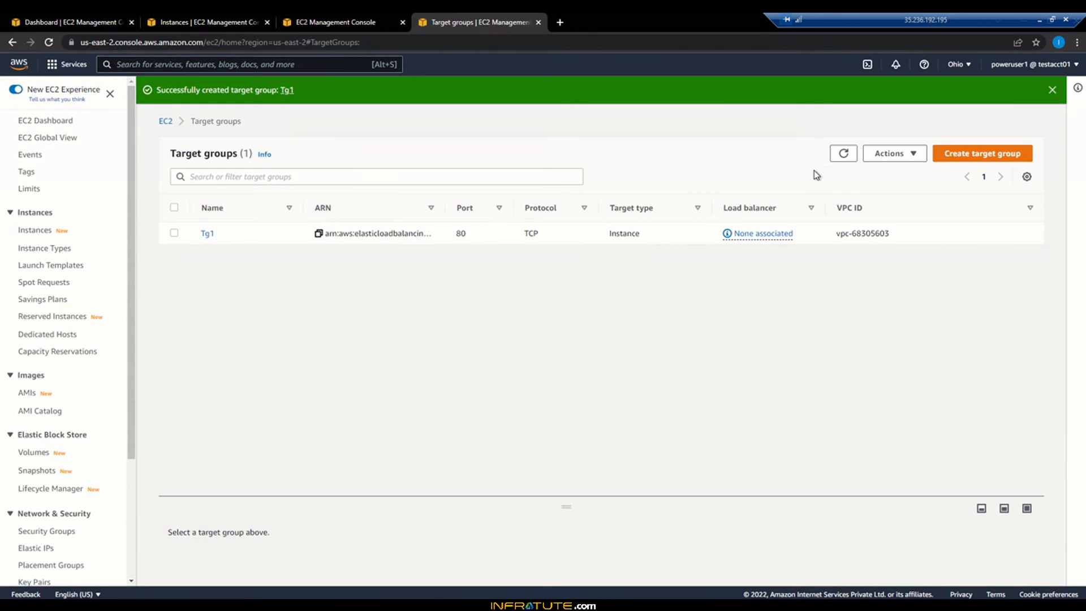
left_click(843, 153)
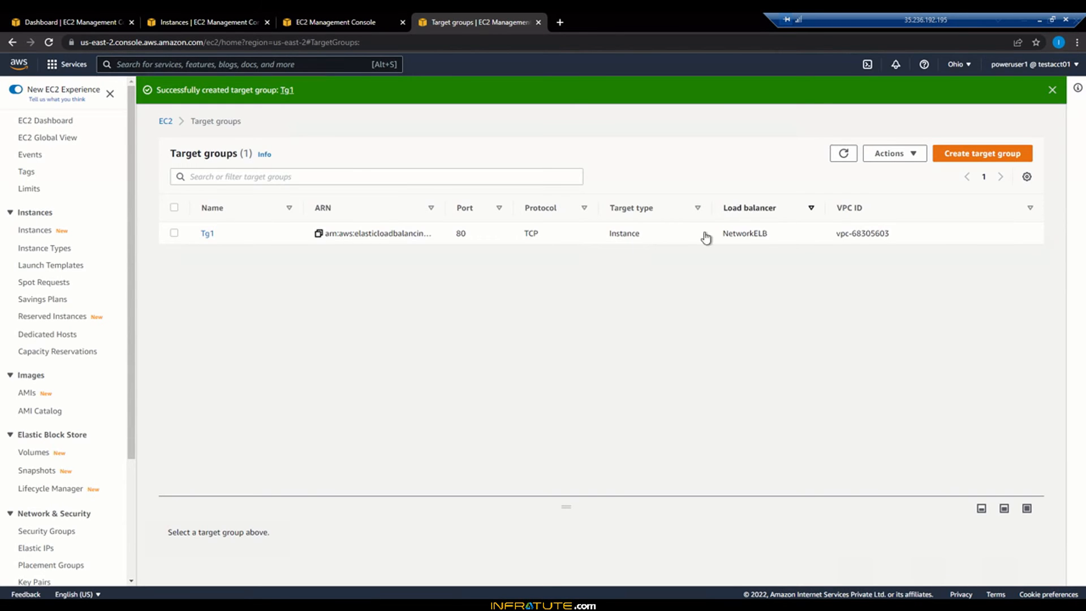
double_click(765, 239)
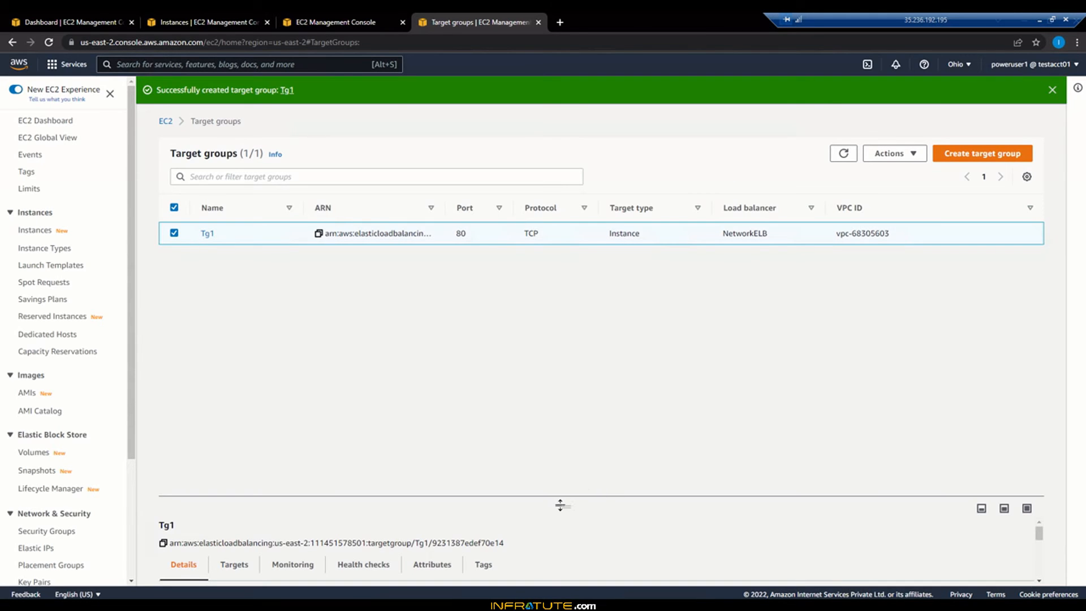
left_click_drag(562, 506, 571, 298)
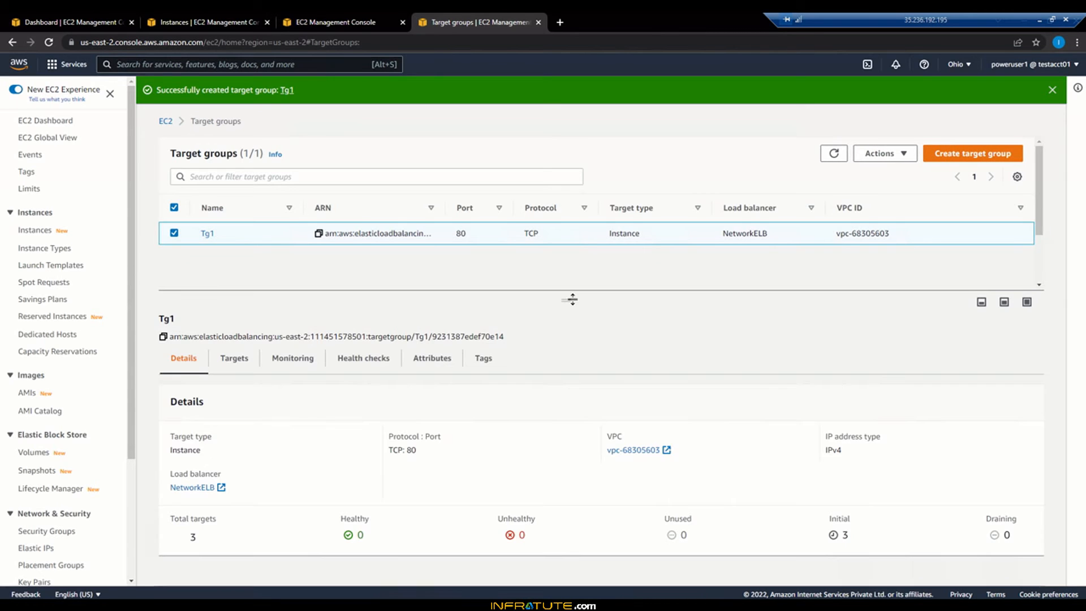
left_click_drag(443, 494, 246, 303)
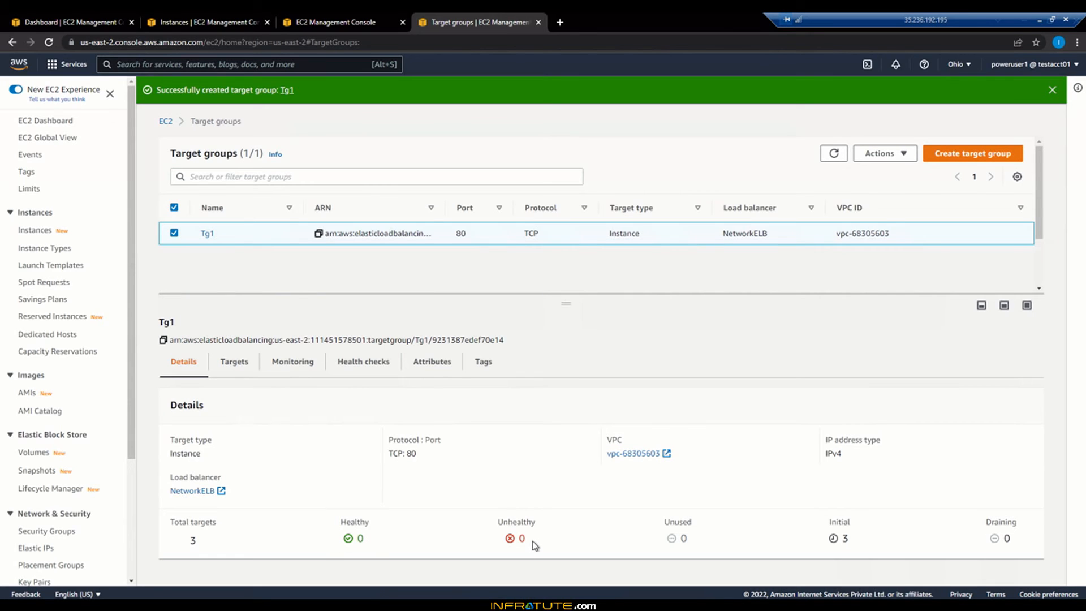
Step: List Tg1's targets with initial health status and read their health status details
left_click(846, 539)
scroll(688, 517, "down", 1)
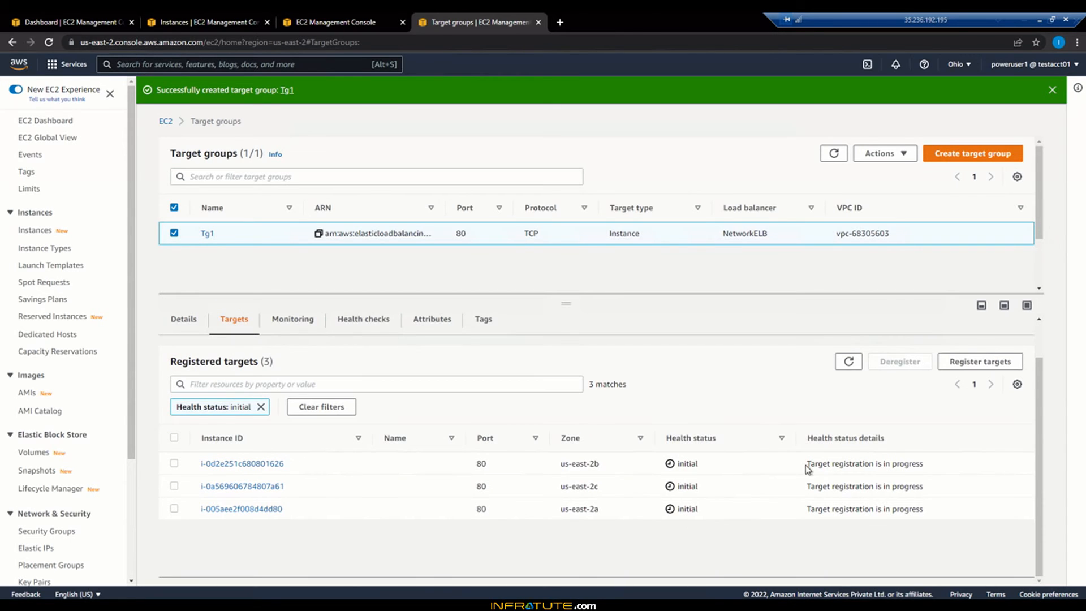
left_click_drag(807, 463, 917, 464)
left_click(917, 464)
Step: Review the inbound rules of the WebserverSG security group, checking the HTTP rules and their sources
left_click(242, 19)
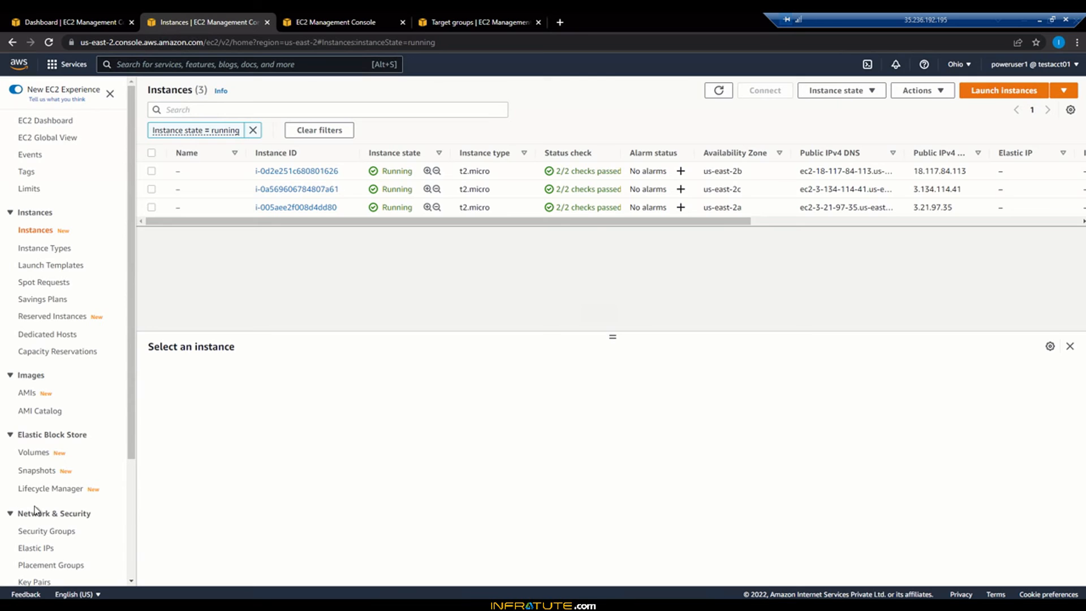
left_click(43, 531)
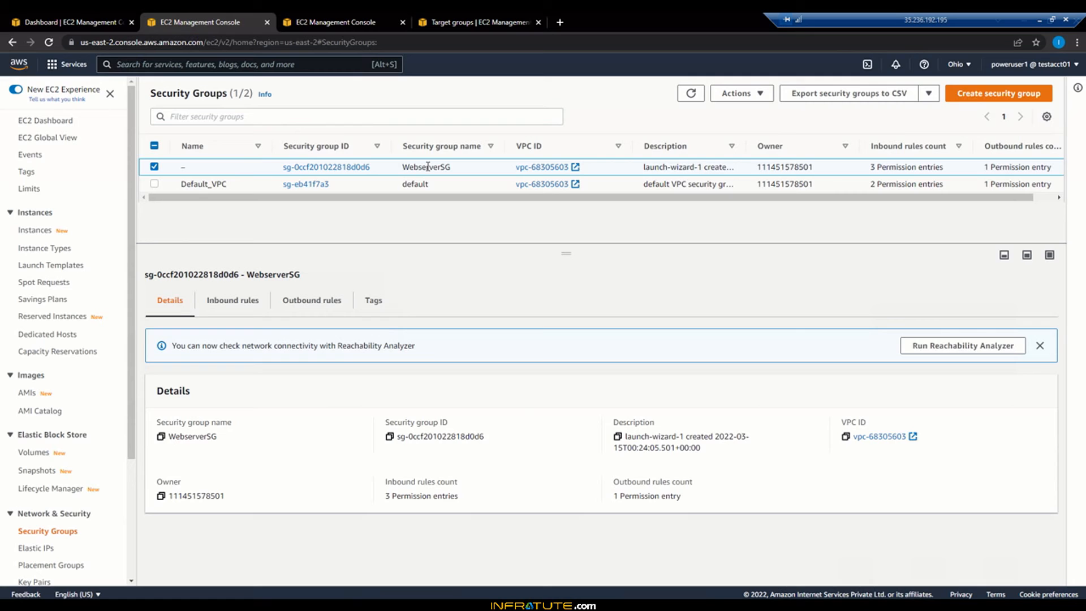
left_click(216, 304)
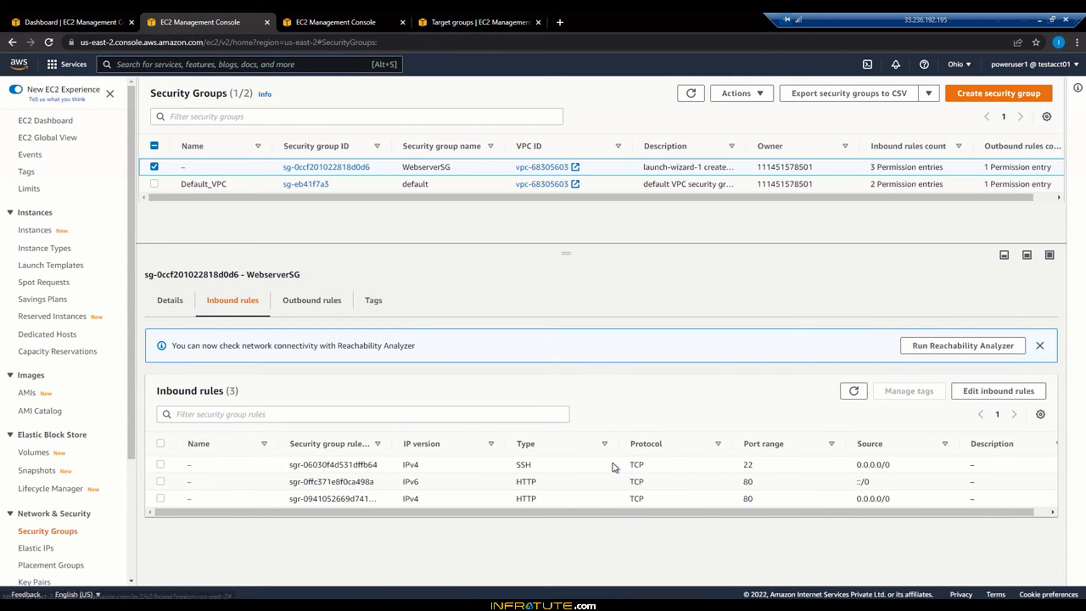
double_click(551, 481)
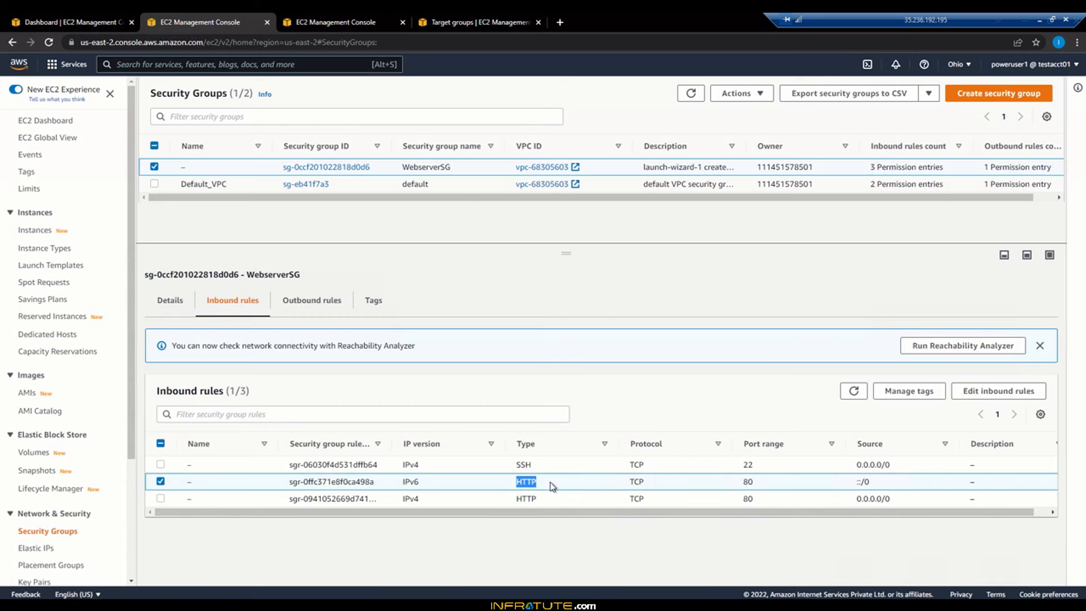
double_click(880, 499)
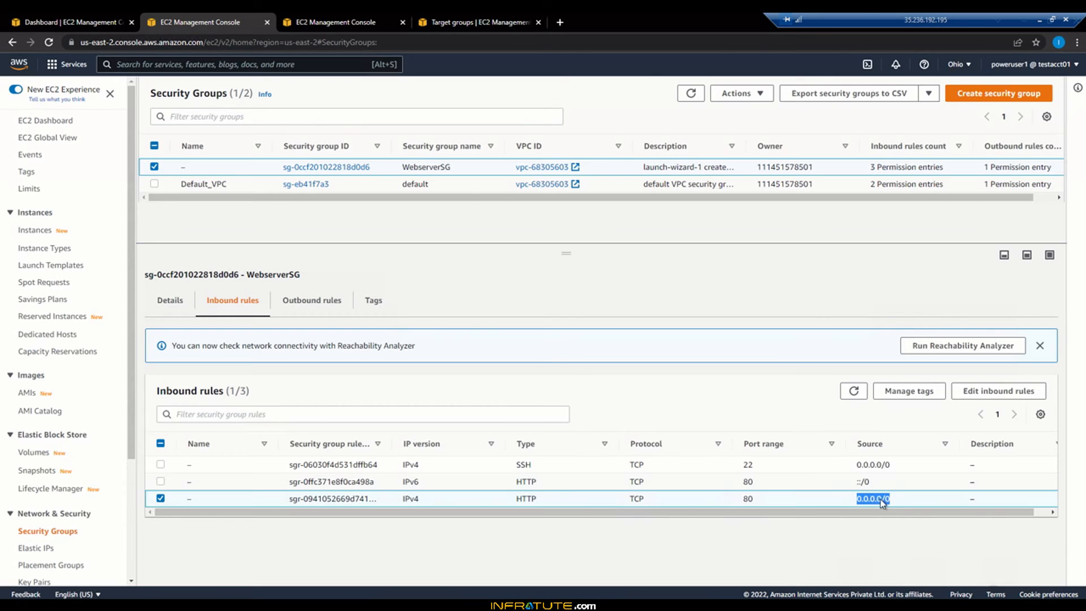
left_click(858, 501)
left_click(161, 499)
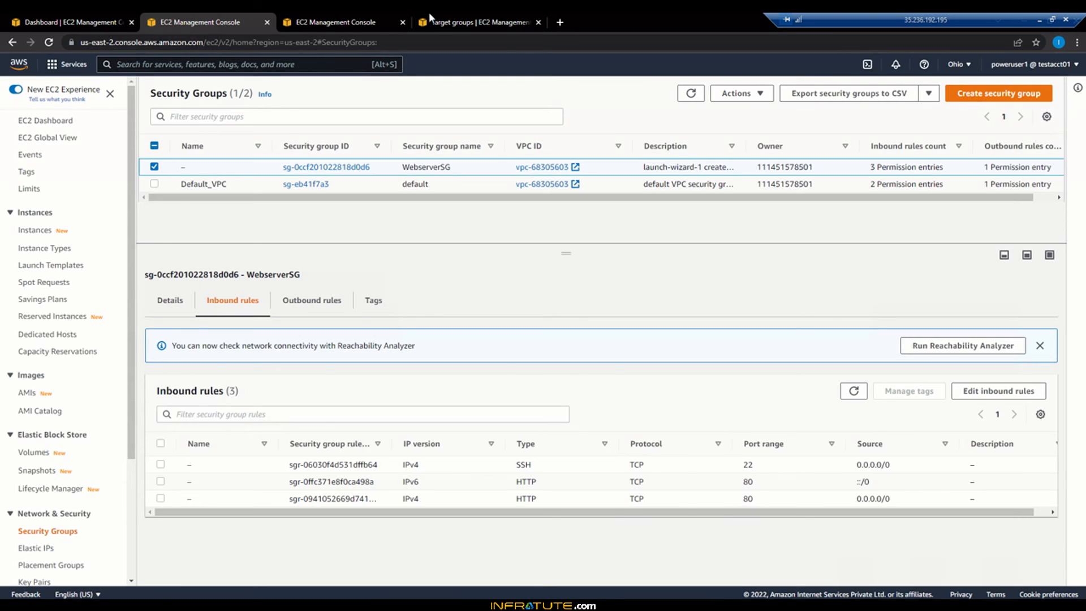
Step: Go back to Tg1's registered targets and refresh until their health checks complete, checking the health status
left_click(365, 17)
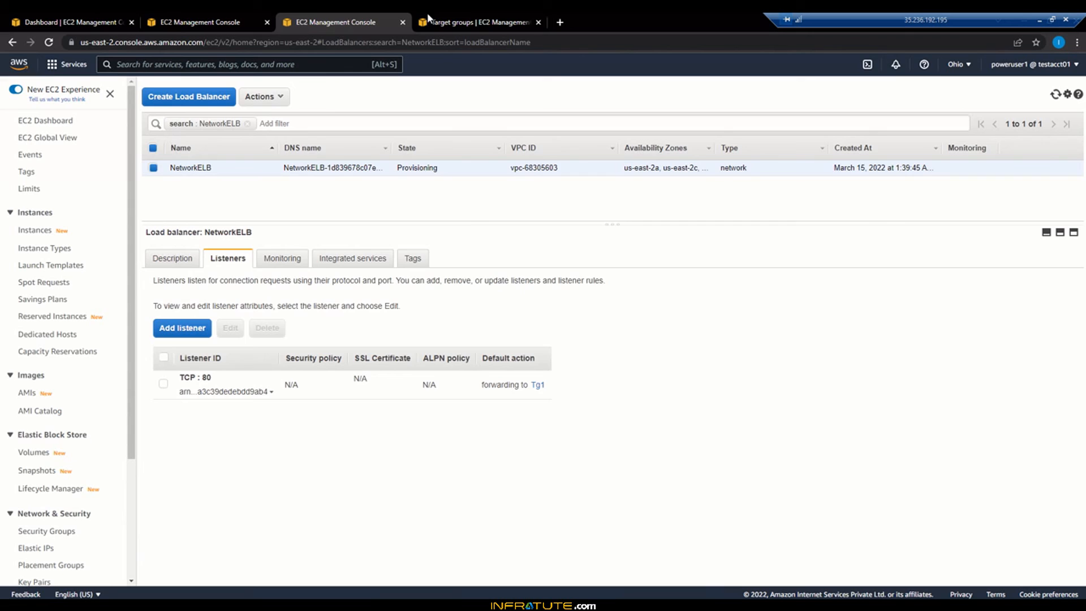
left_click(484, 14)
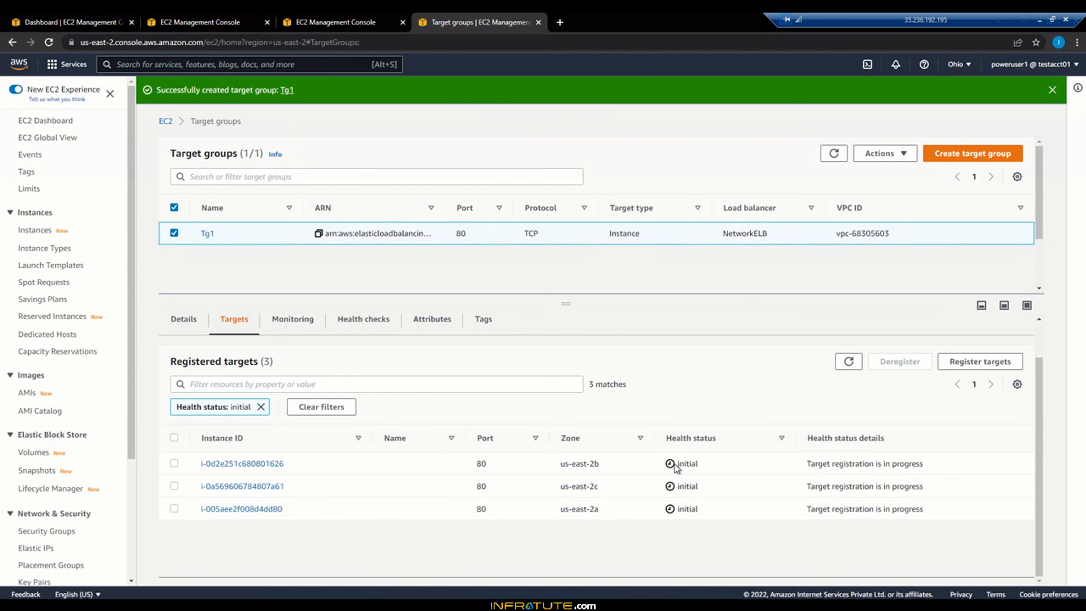
double_click(708, 463)
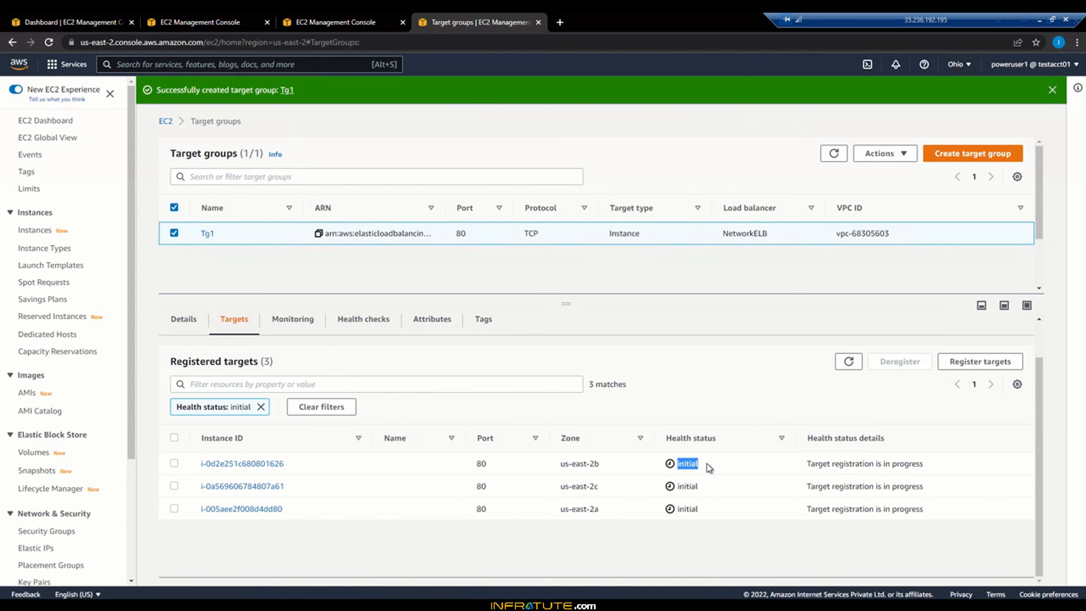
left_click(848, 360)
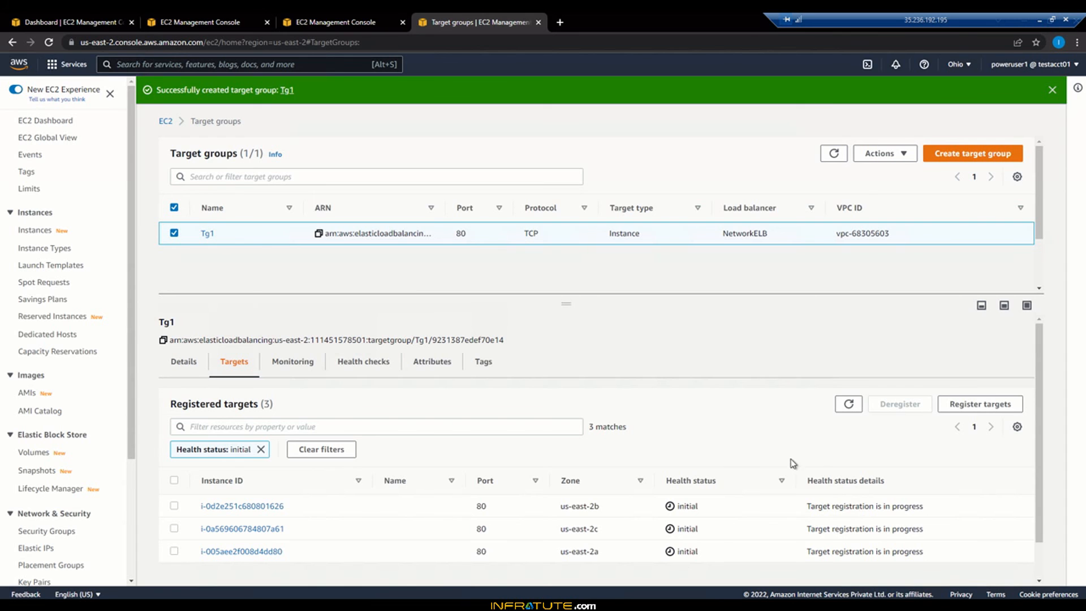
left_click(848, 405)
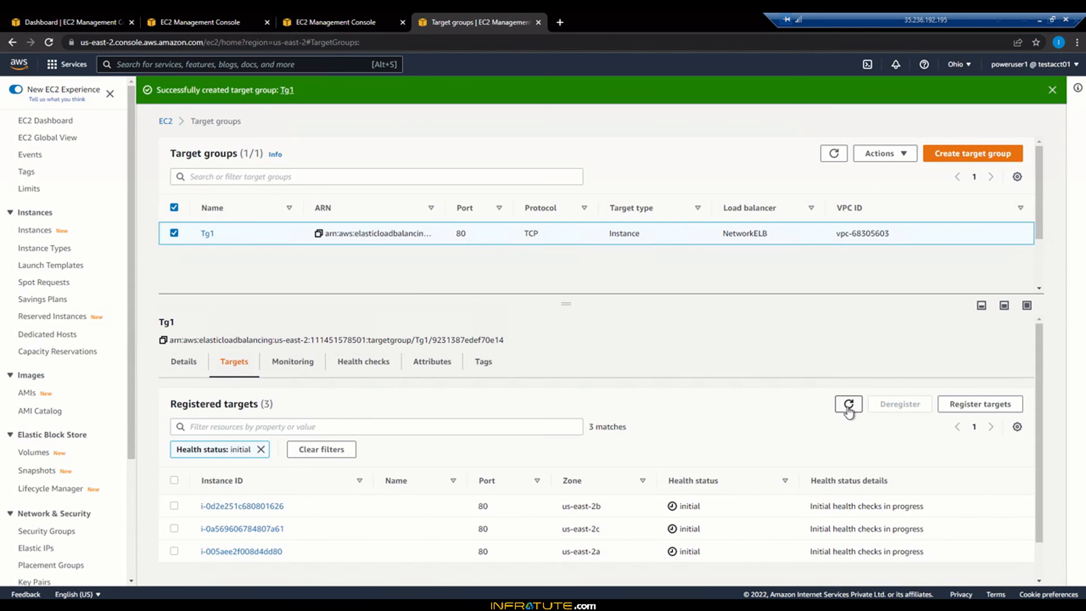
left_click(849, 405)
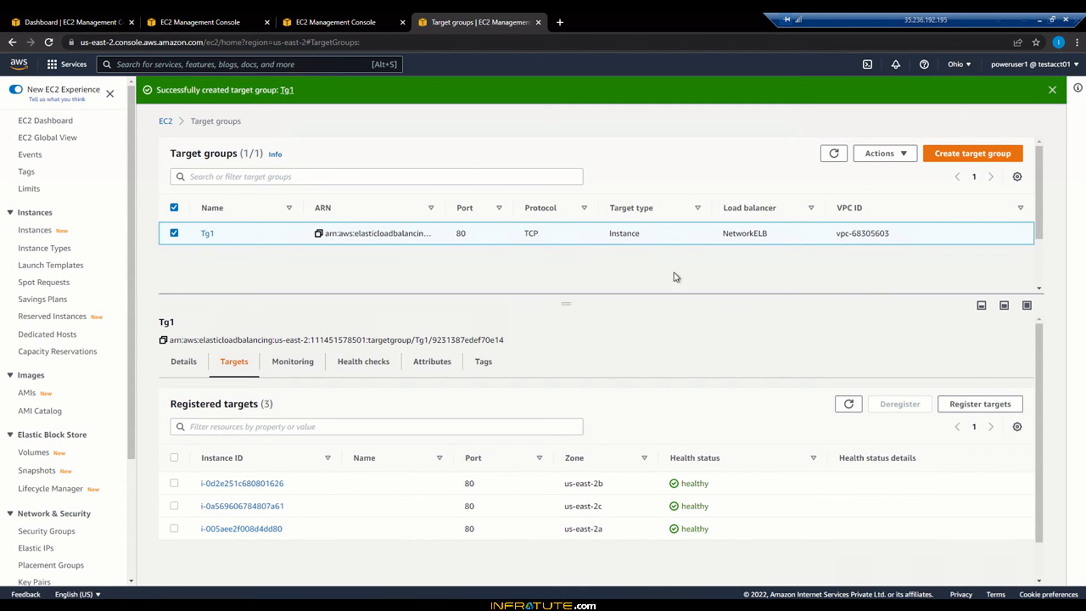
left_click(836, 157)
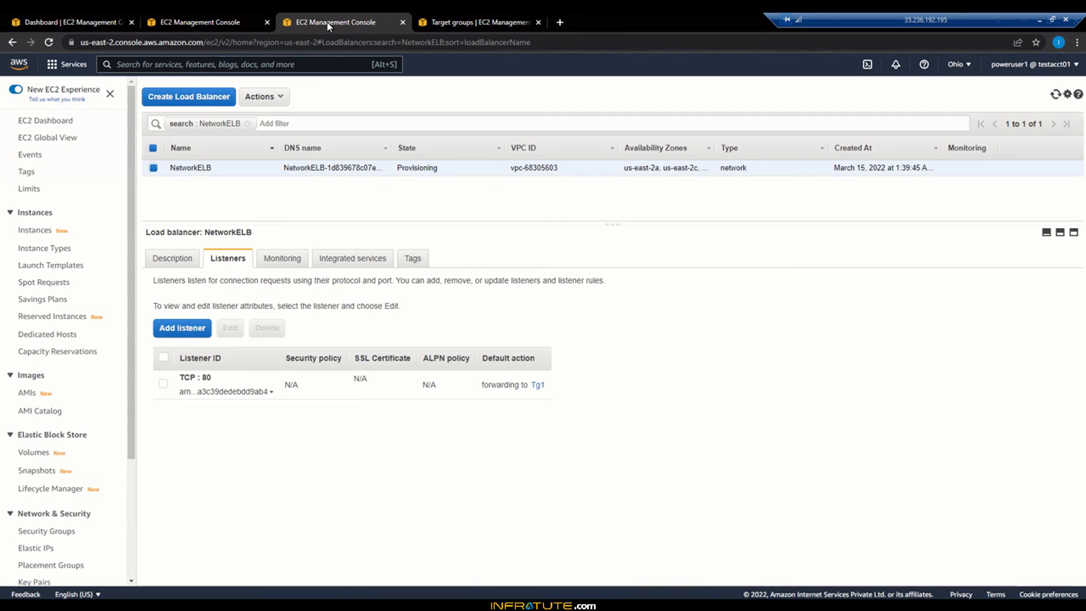
Step: Copy NetworkELB's DNS name from its description and open it in a maximized incognito browser window
left_click(328, 22)
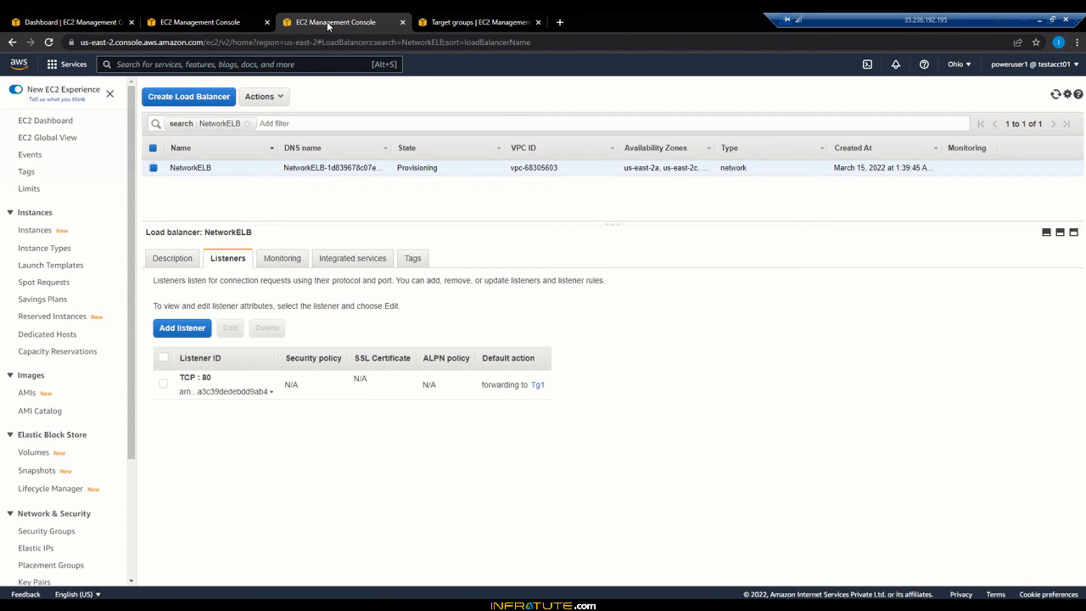
left_click(169, 266)
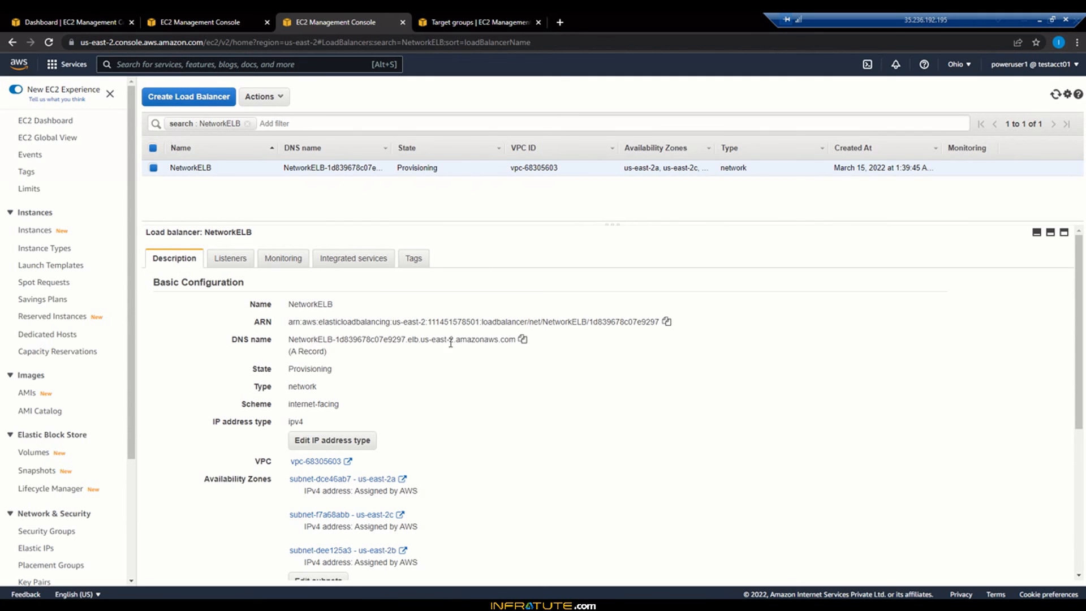
left_click(524, 340)
left_click_drag(949, 187, 481, 245)
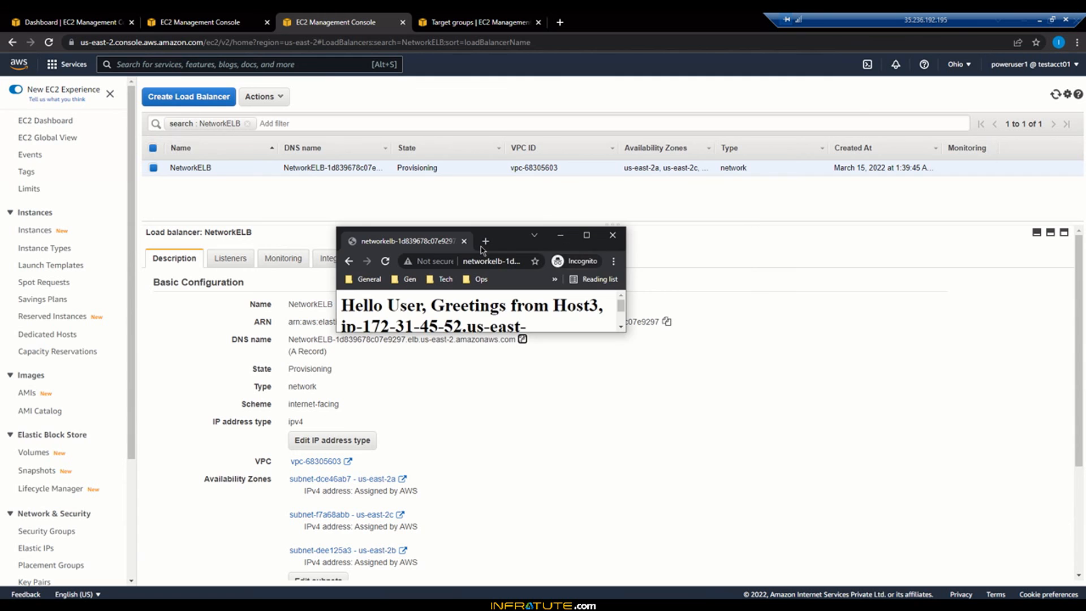
left_click(585, 235)
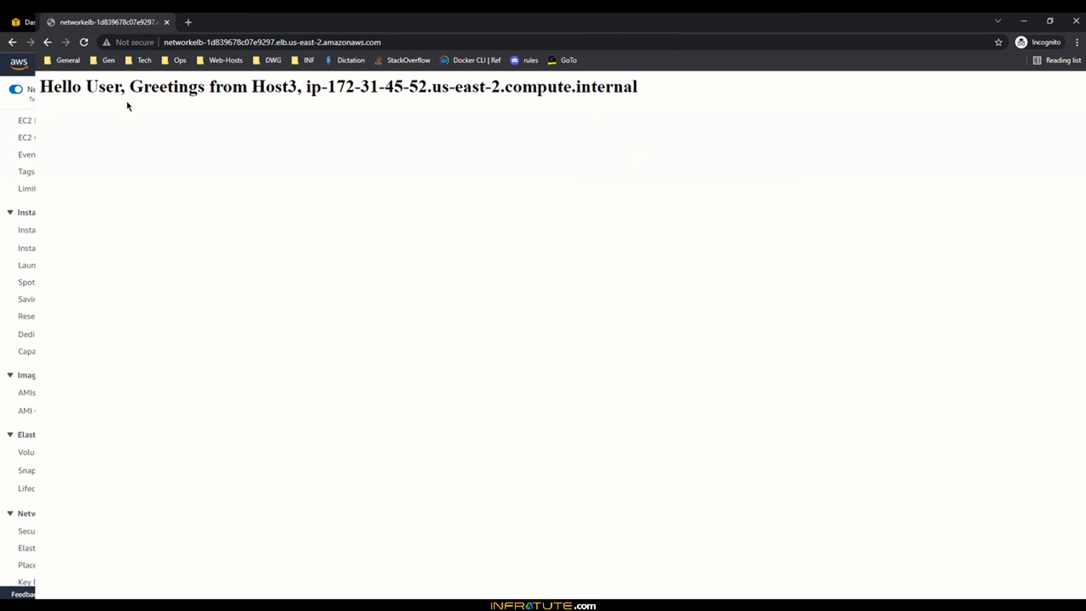
Step: Examine the greeting page served through the load balancer to see which host responded
left_click_drag(126, 86, 418, 86)
left_click(405, 85)
left_click_drag(86, 86, 464, 87)
left_click(425, 88)
left_click_drag(233, 88, 432, 88)
left_click(431, 87)
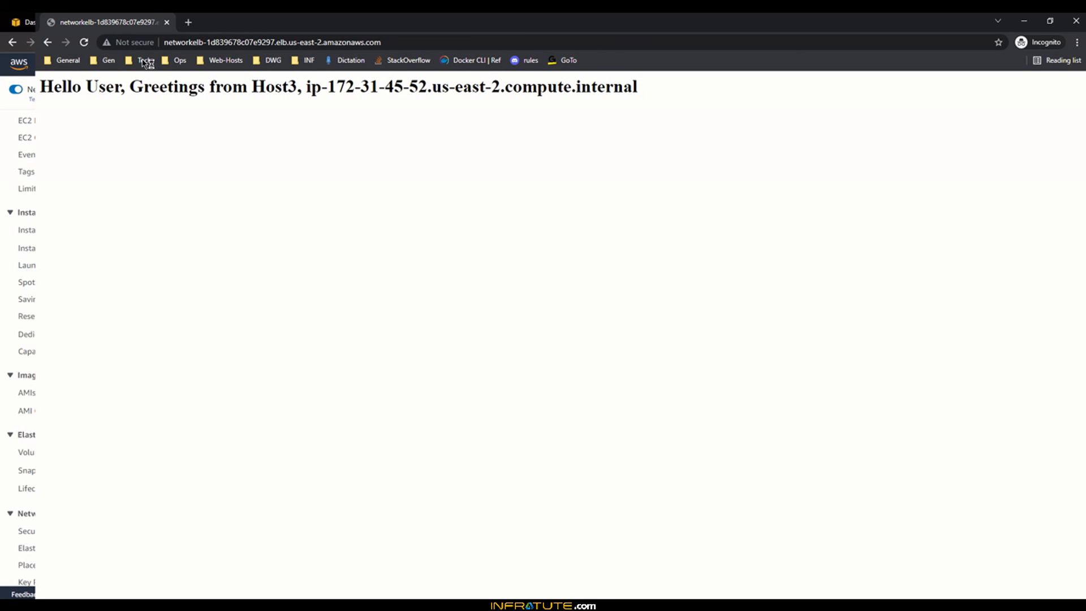
Step: Reload the load balancer page repeatedly and check the responding host name each time
left_click(84, 43)
left_click(85, 43)
left_click_drag(252, 88, 323, 90)
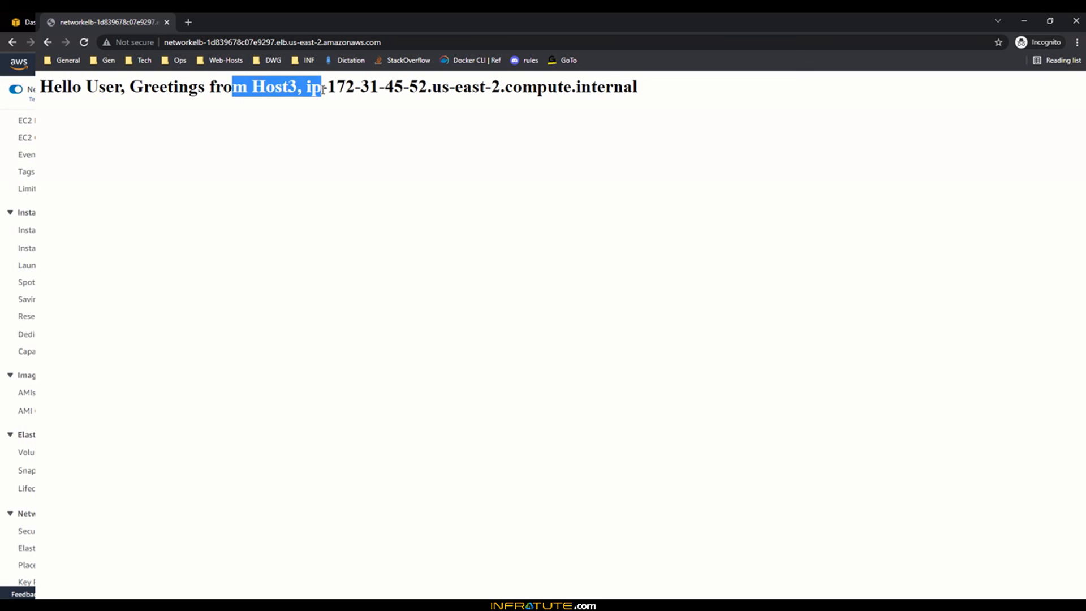
left_click(324, 89)
left_click_drag(243, 87, 297, 88)
left_click(85, 43)
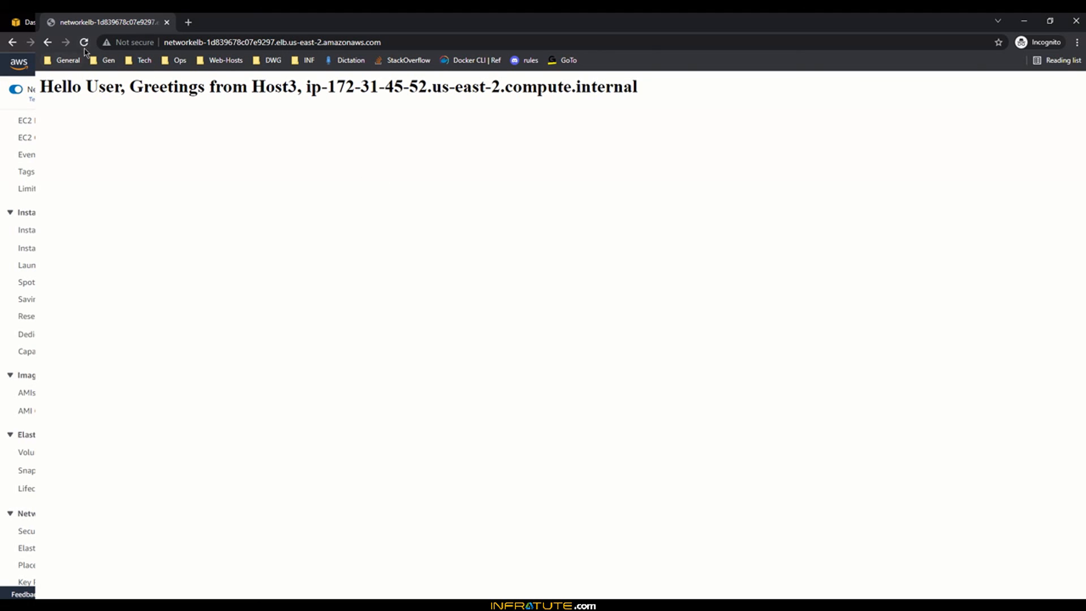
left_click_drag(251, 88, 312, 90)
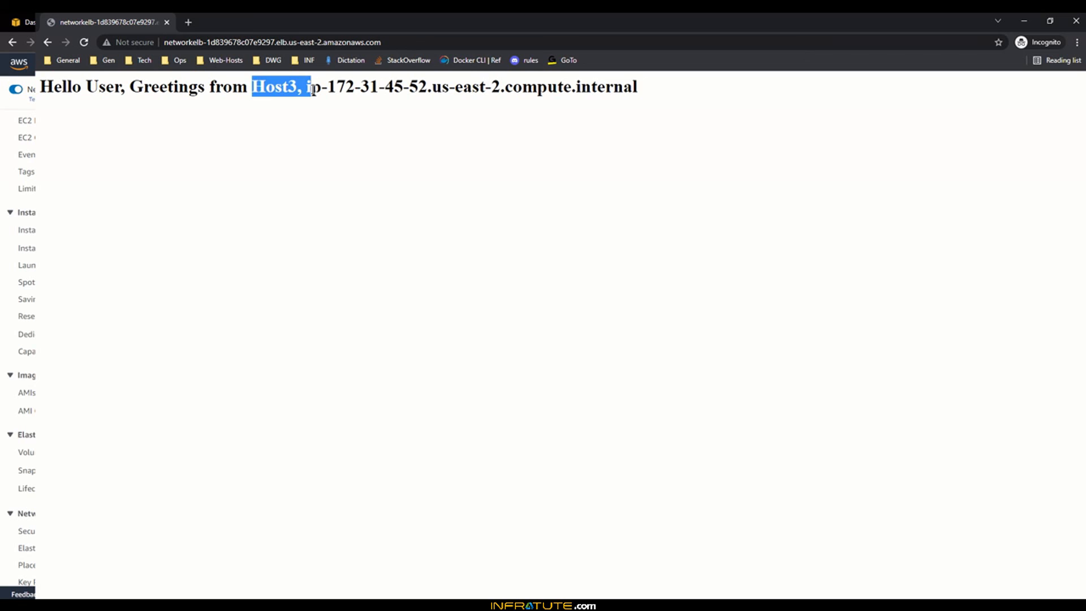
left_click(313, 90)
left_click_drag(228, 89, 302, 89)
left_click(303, 89)
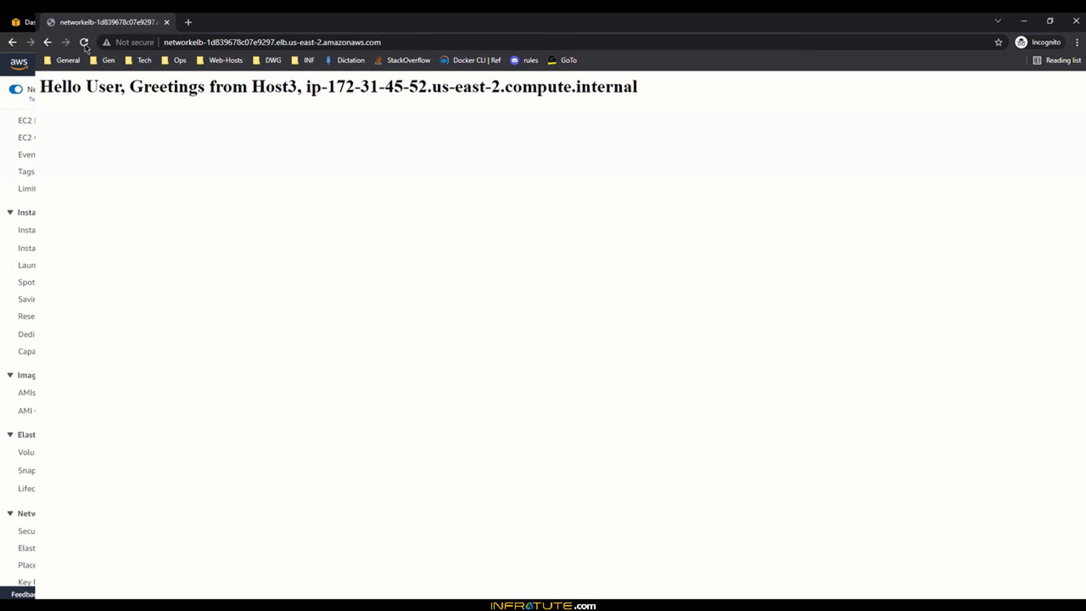
left_click(83, 43)
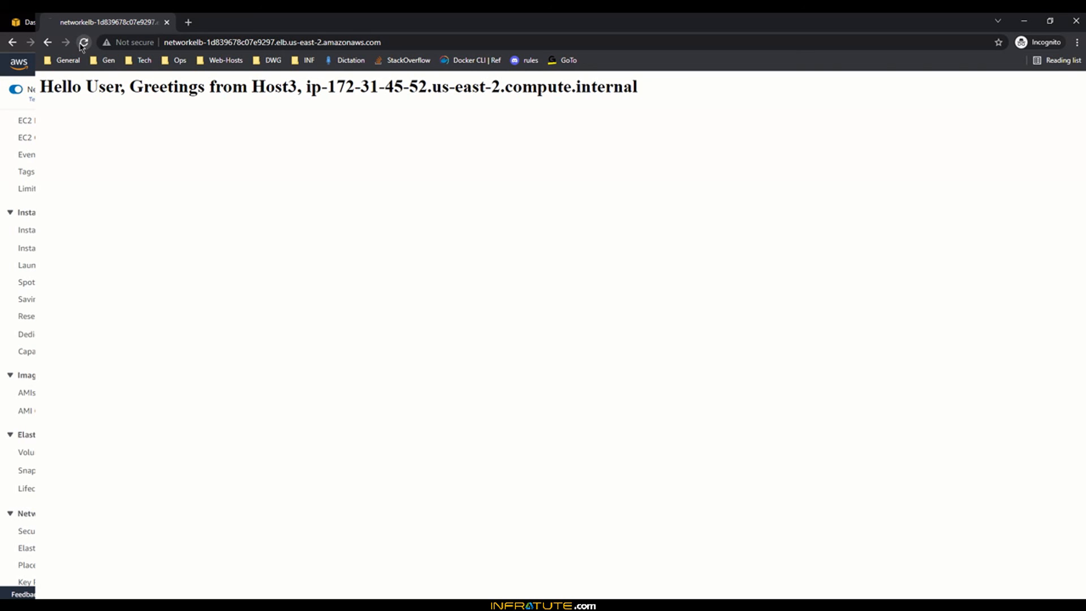